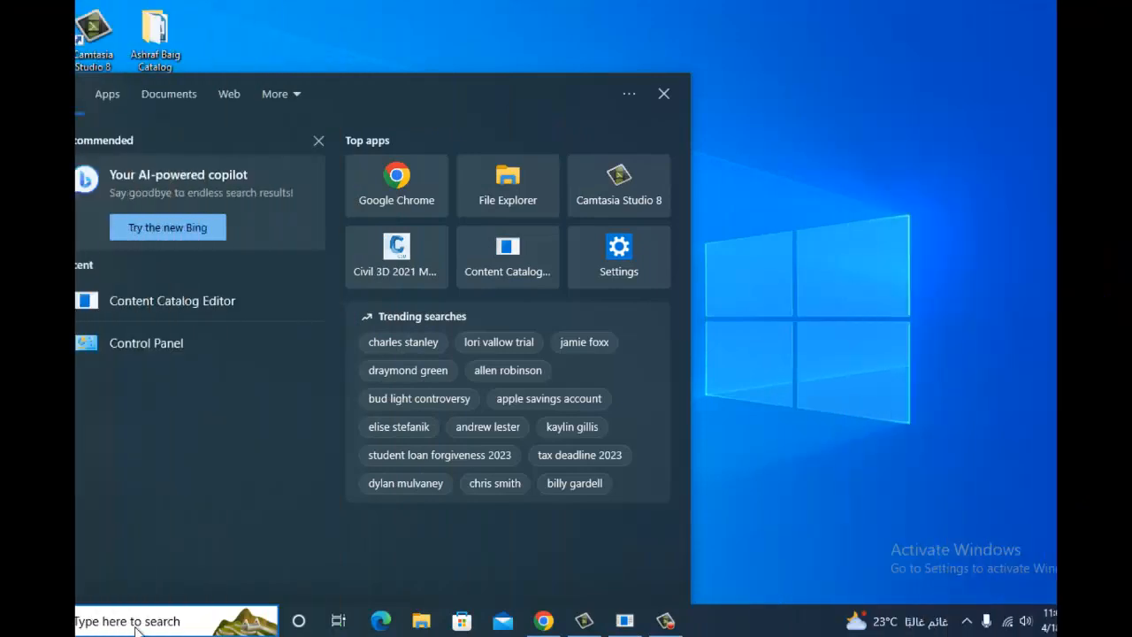
Find Content Catalog Editor on the computer and switch to its window.
type("cat")
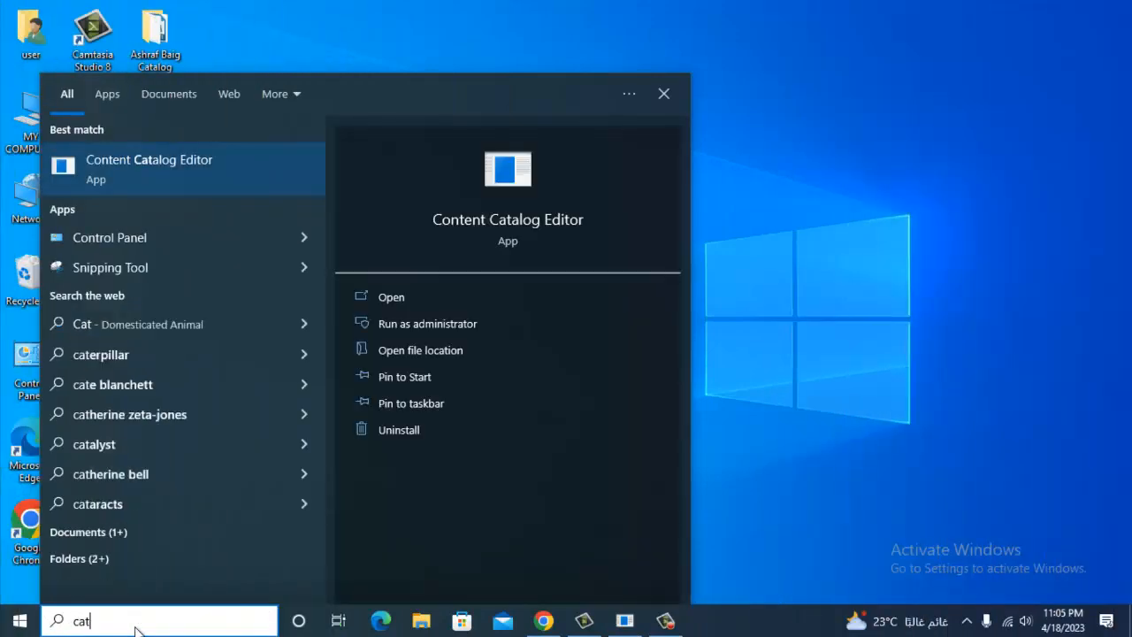
left_click(217, 184)
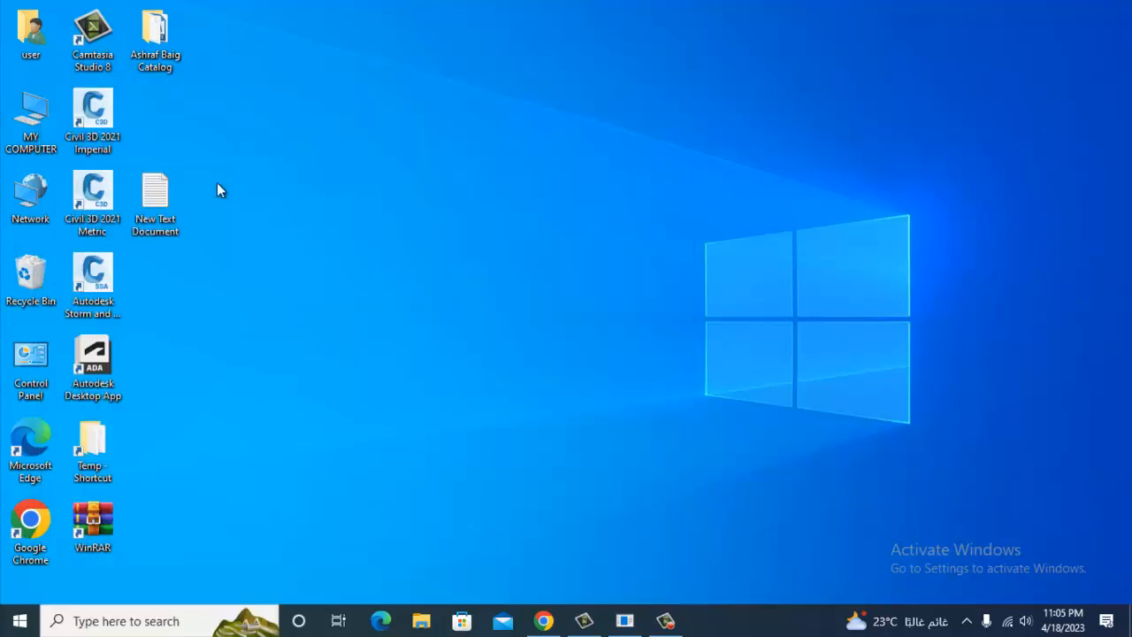
left_click(624, 620)
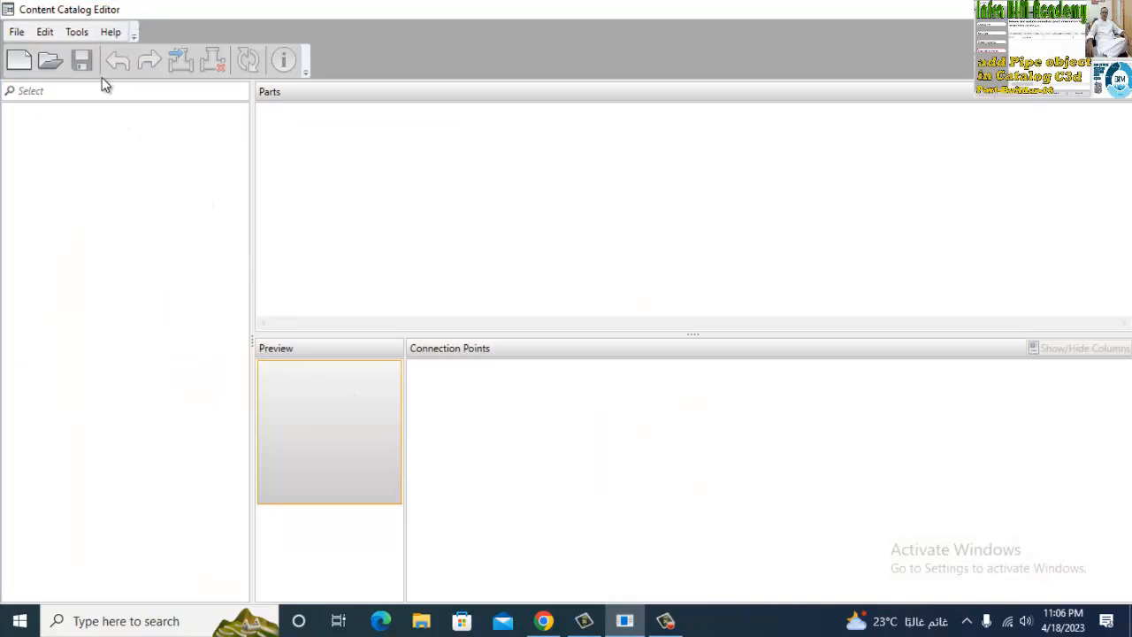
Open the existing SQLite content catalog from the catalog folder on the desktop.
left_click(53, 66)
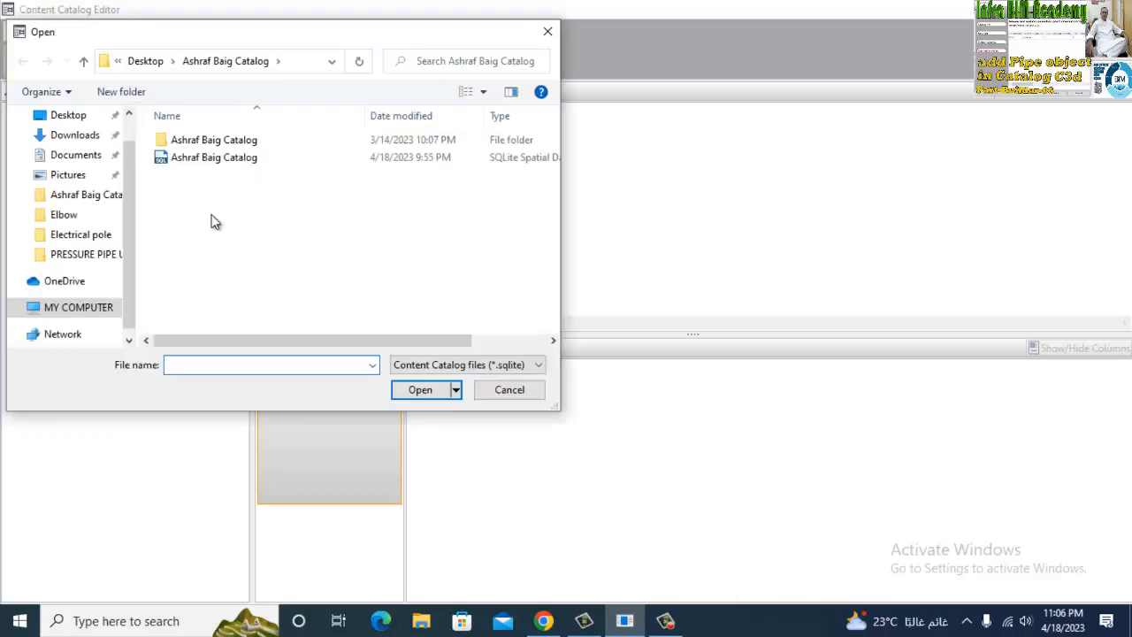
left_click(208, 156)
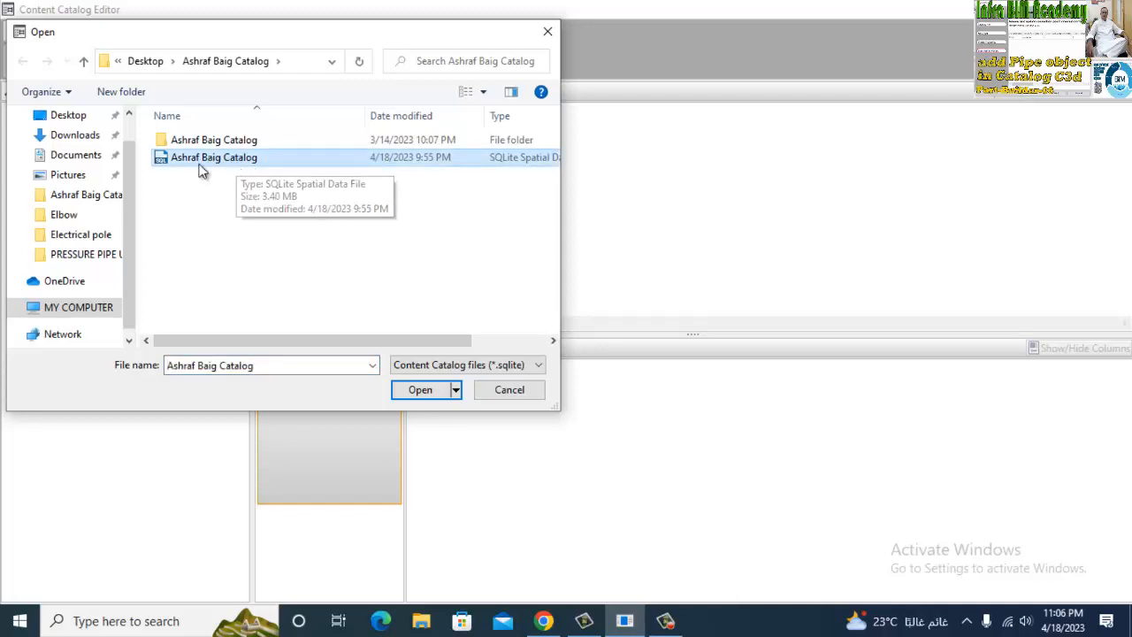
left_click(430, 390)
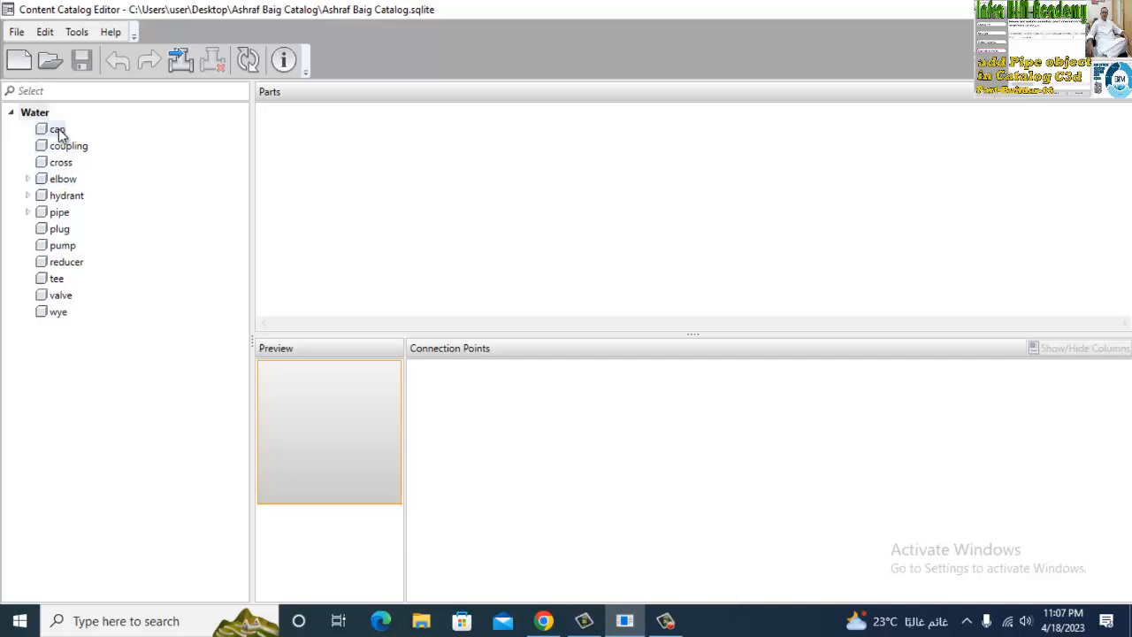
Start importing a part into the Water catalog's pipe category, using the option without a .CONTENT file.
left_click(58, 213)
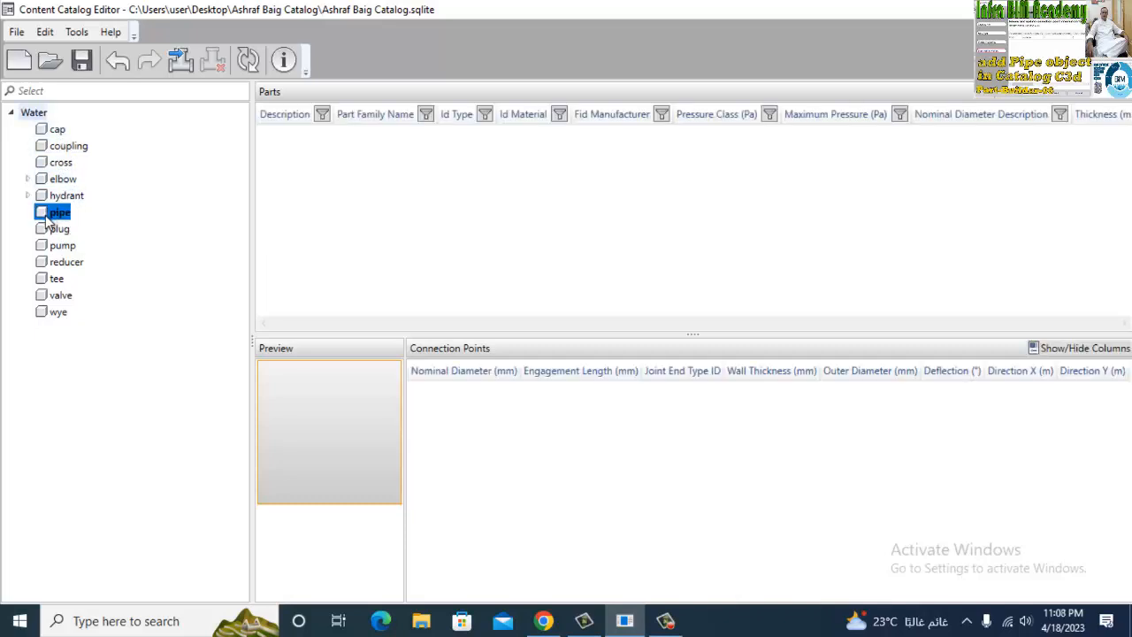
left_click(179, 62)
left_click(512, 265)
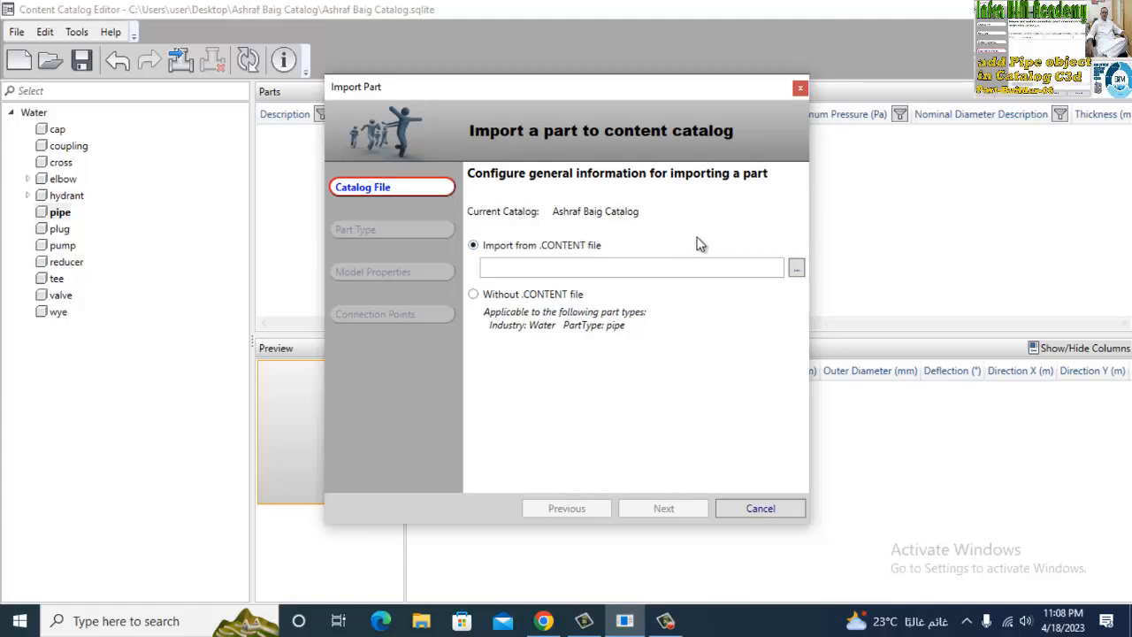
left_click(797, 268)
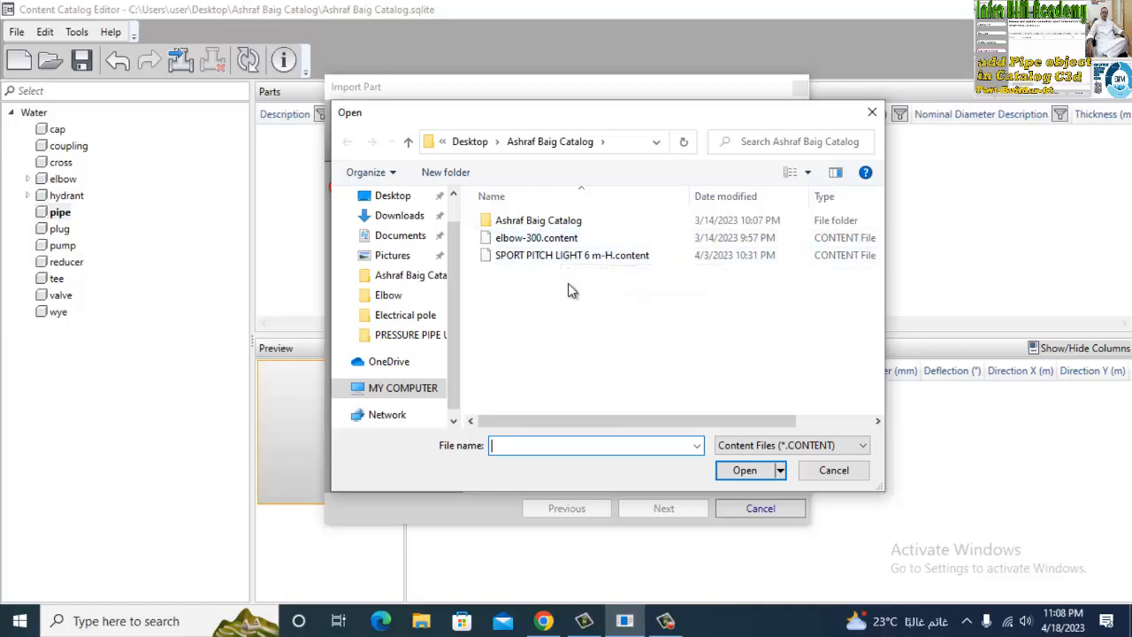
key("Escape")
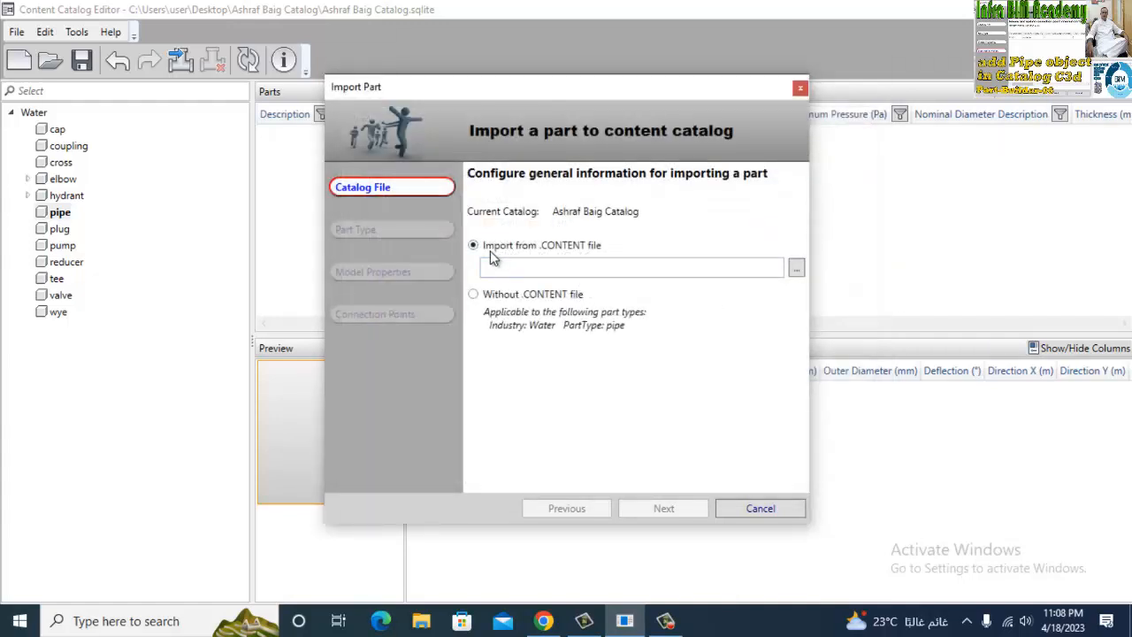
left_click(474, 296)
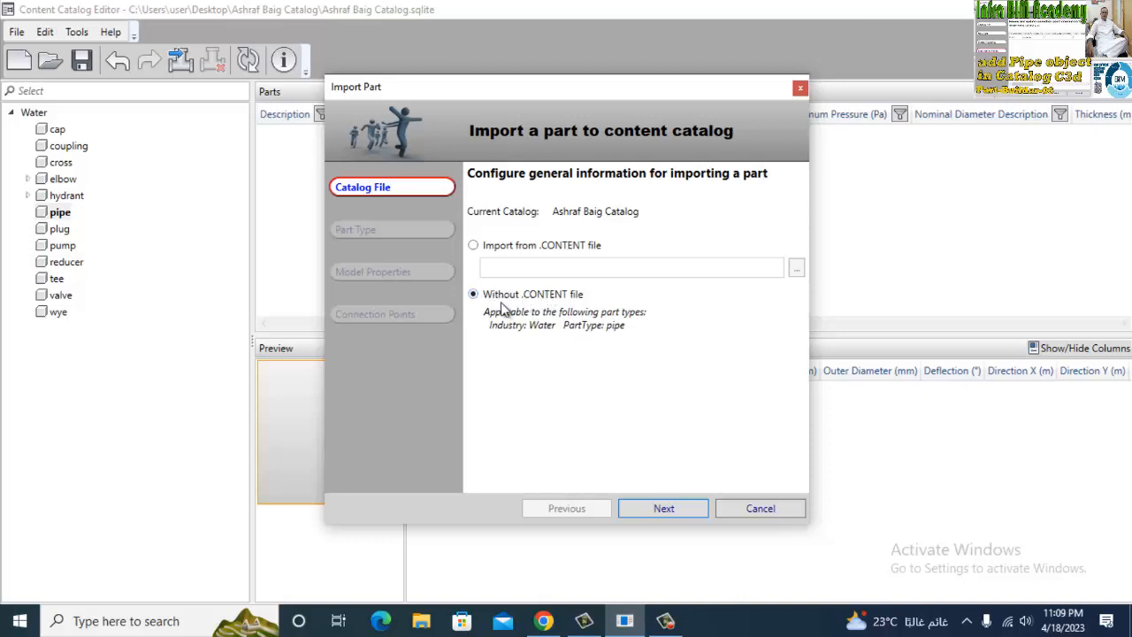
left_click(663, 509)
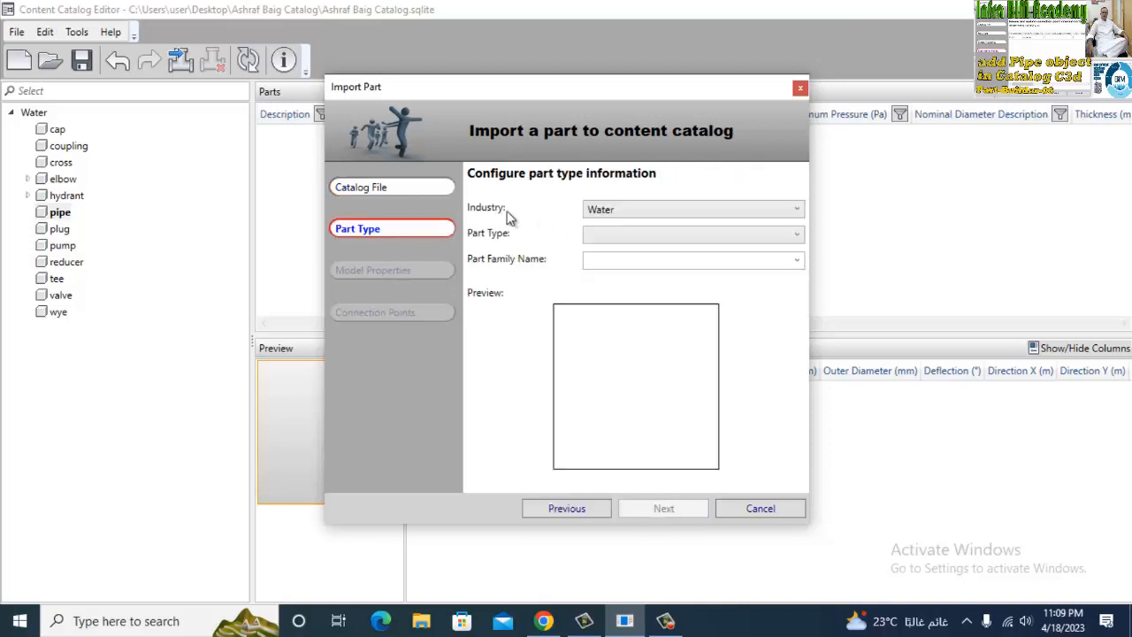
Define the part type information with industry Water, part type pipe and part family name HDPE 315.
left_click(621, 211)
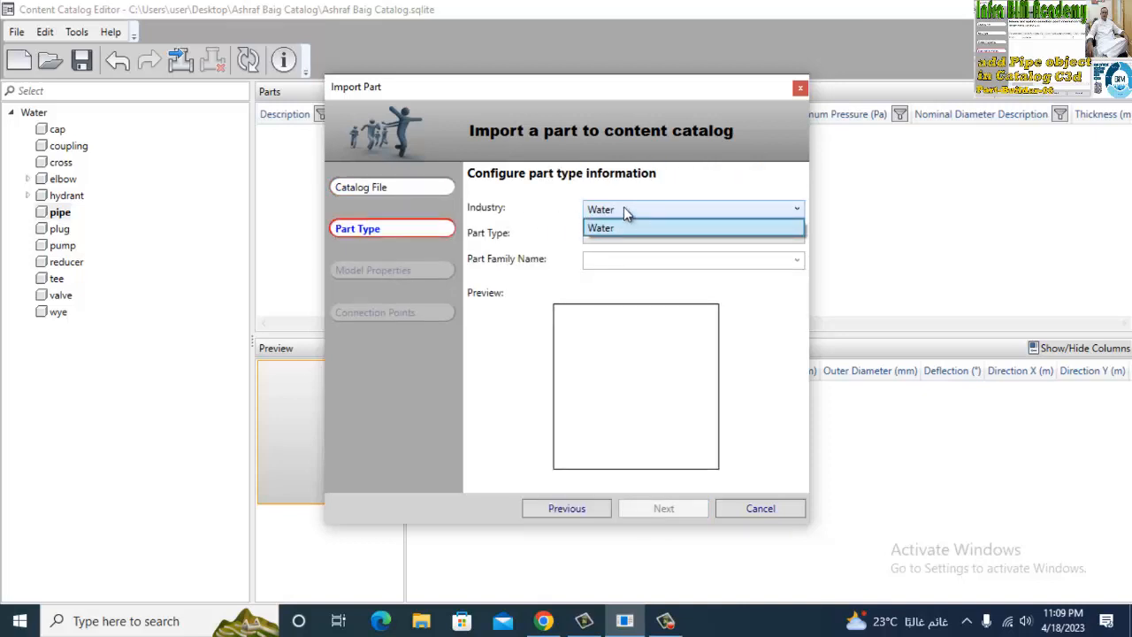
left_click(623, 207)
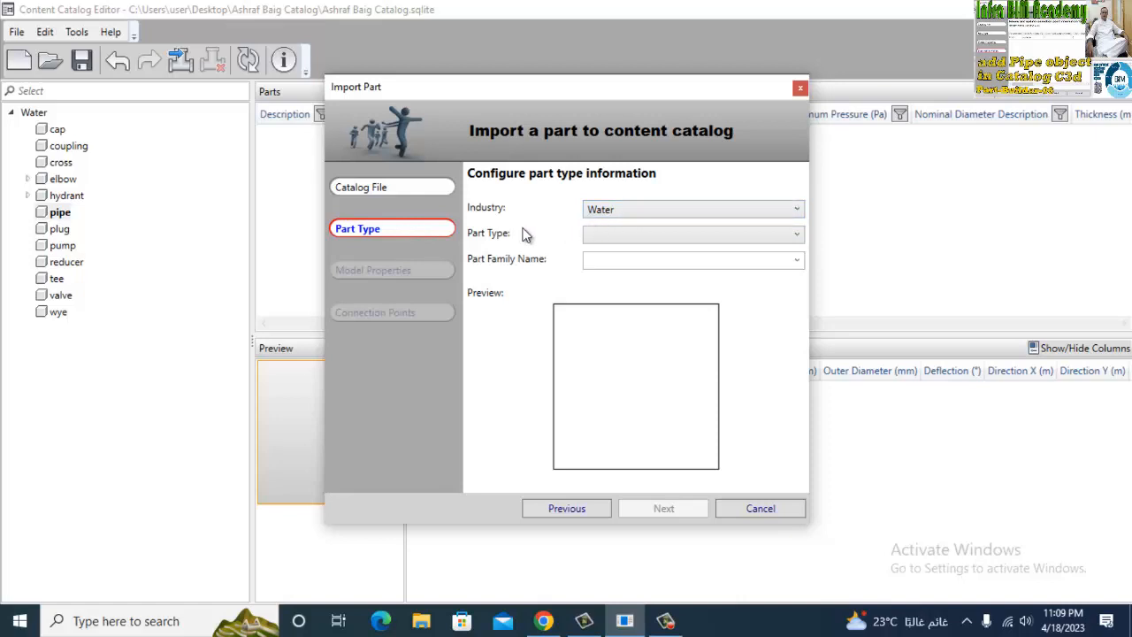
left_click(593, 234)
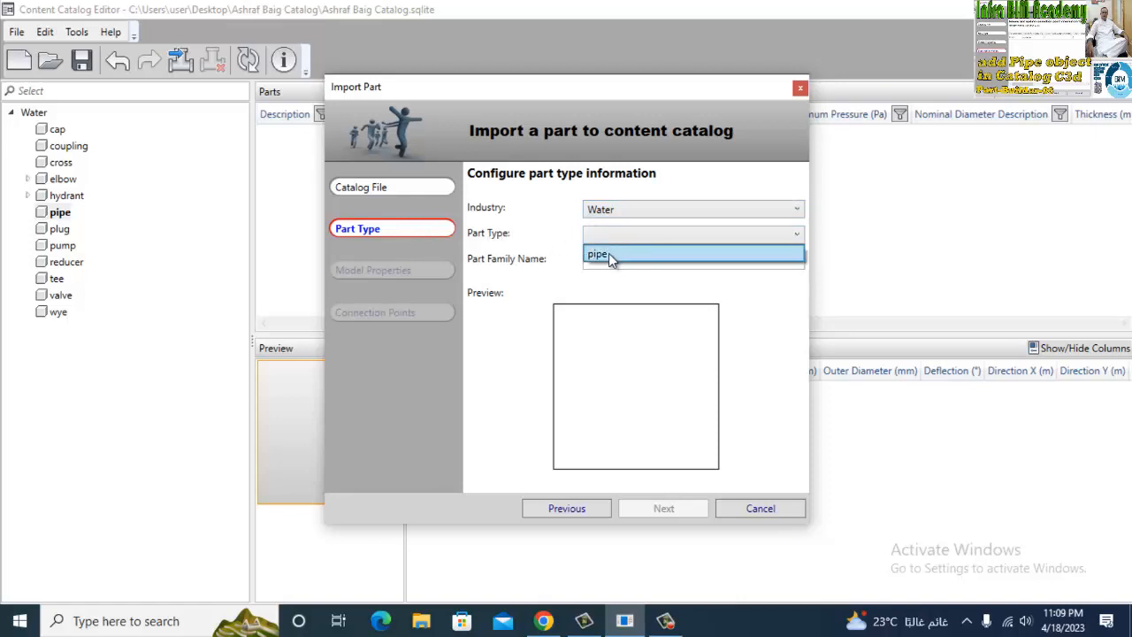
left_click(605, 256)
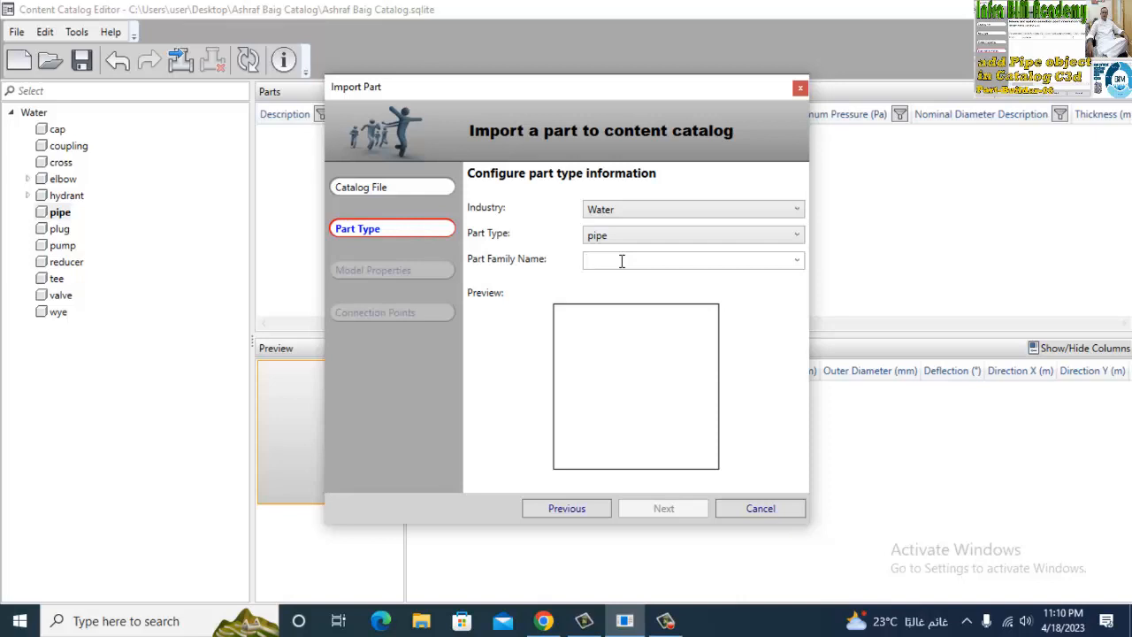
type("HDPE 315")
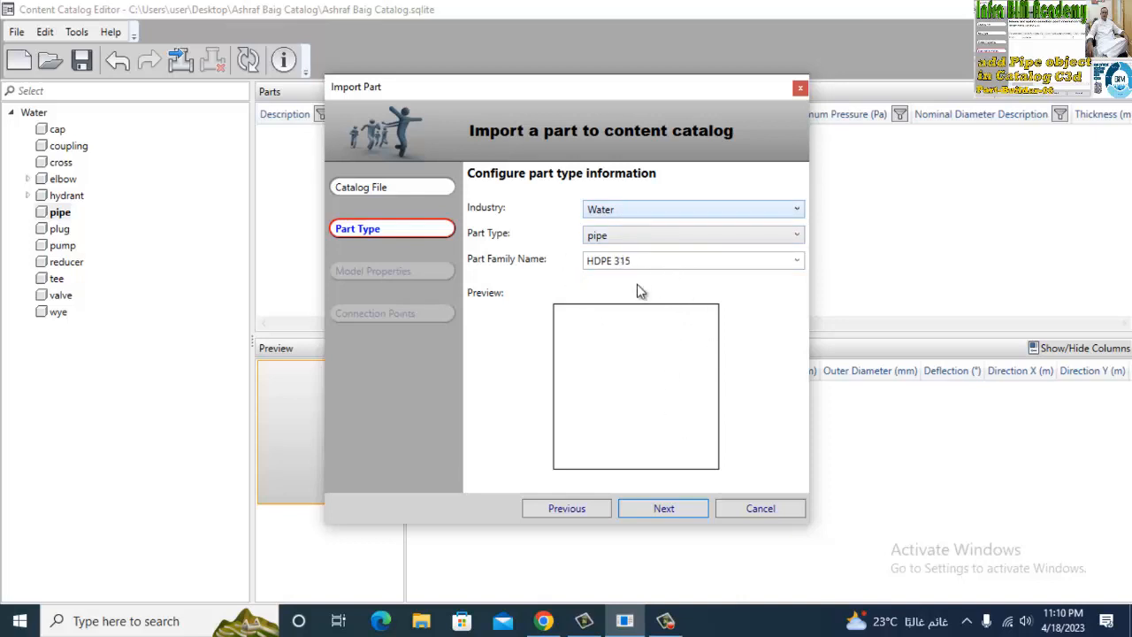
left_click(670, 510)
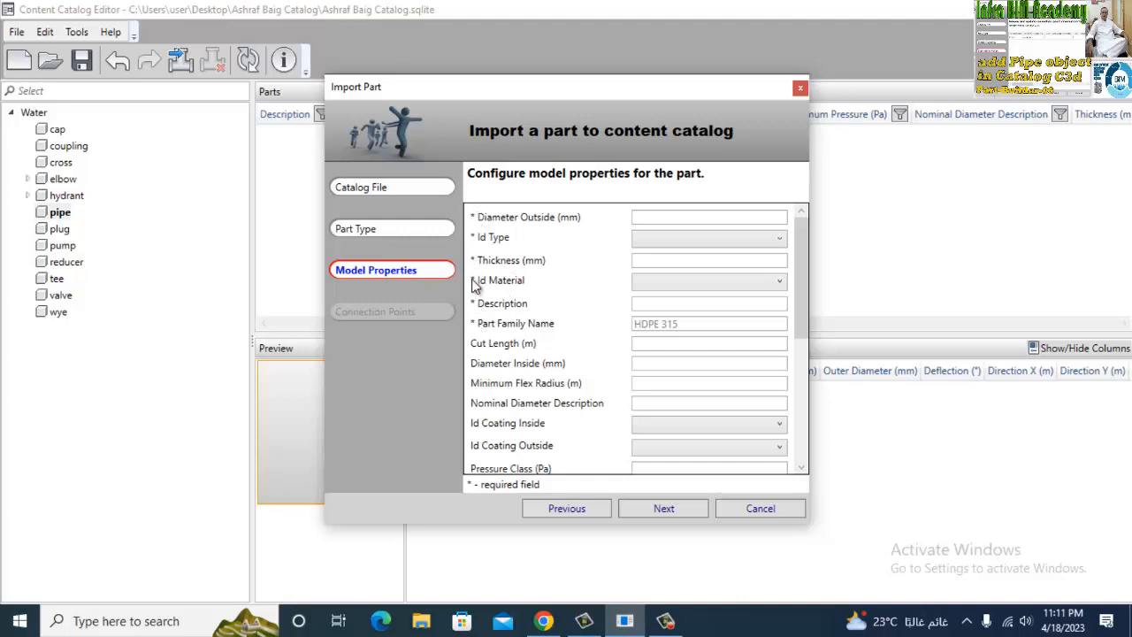
Set the pipe's outside diameter to 330 mm, Id Type to standard and thickness to 15 mm, consulting the HDPE pipe size table online.
left_click(678, 219)
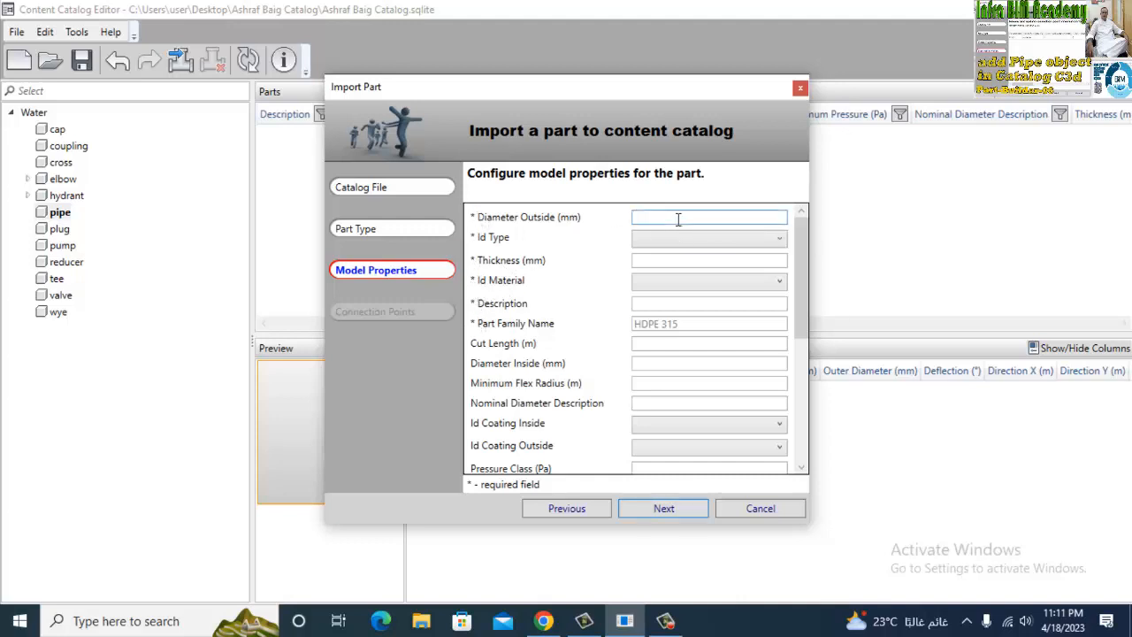
type("330")
left_click(545, 622)
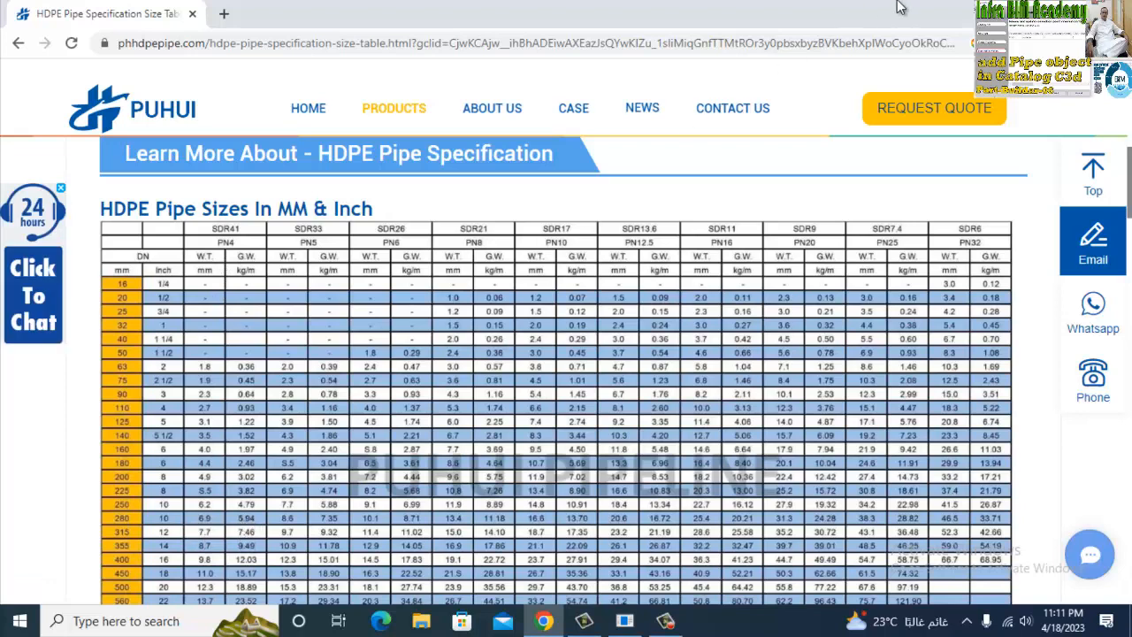
left_click(1029, 14)
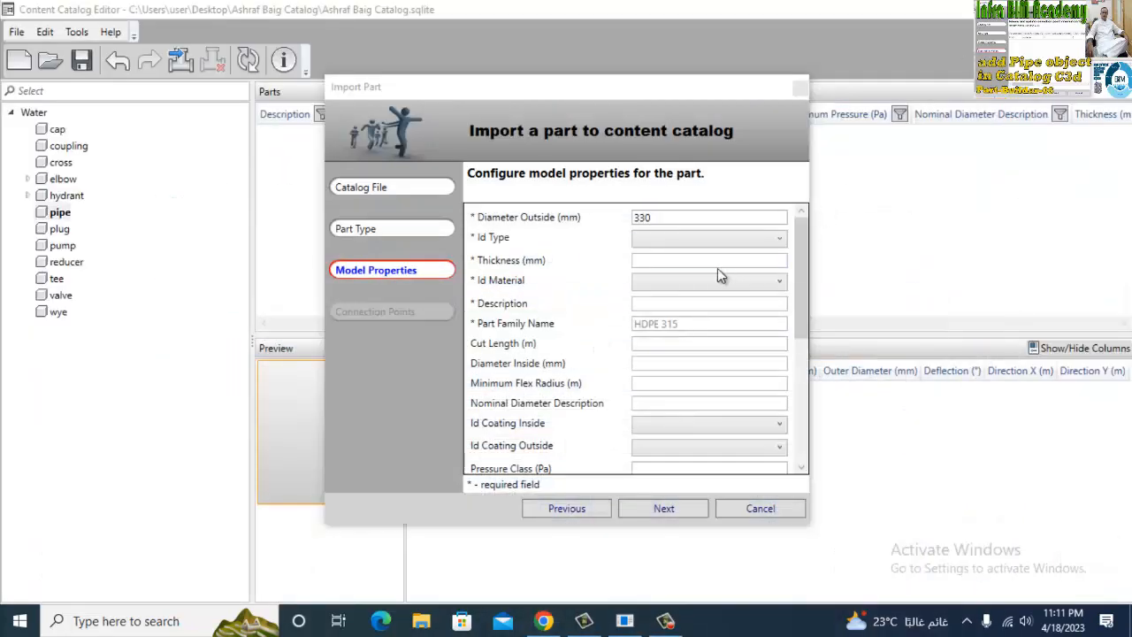
left_click(672, 240)
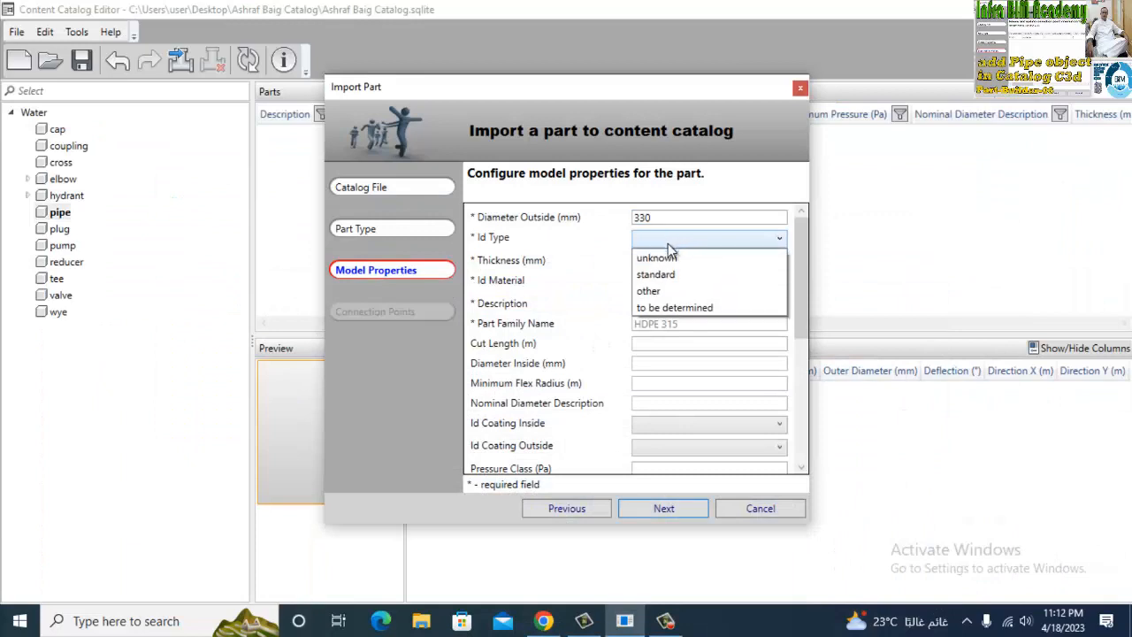
left_click(665, 274)
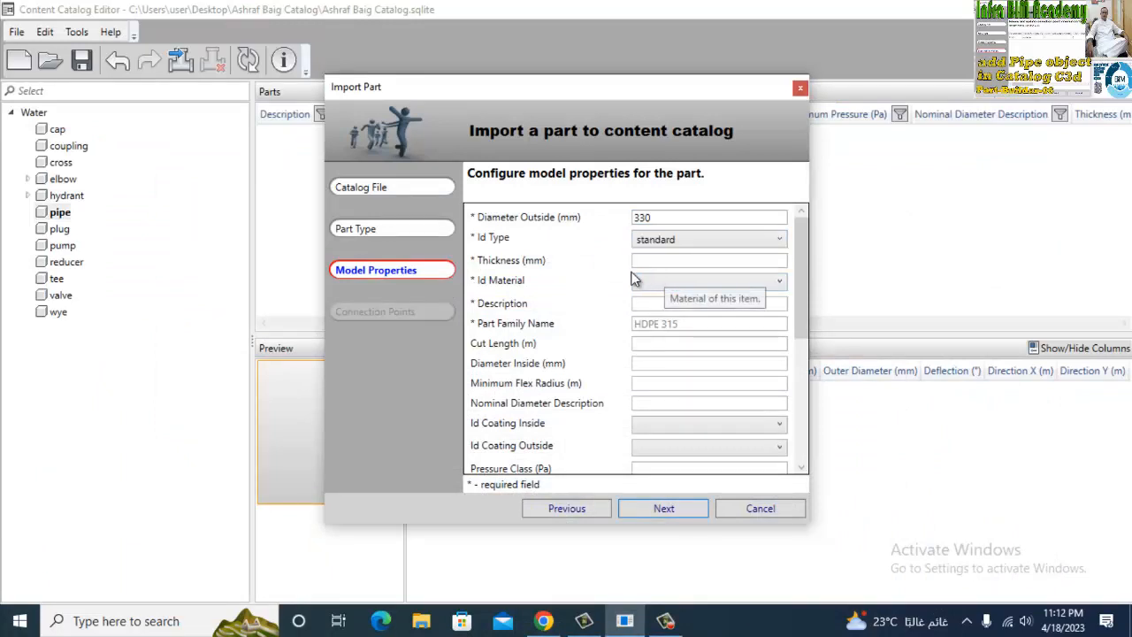
left_click(666, 260)
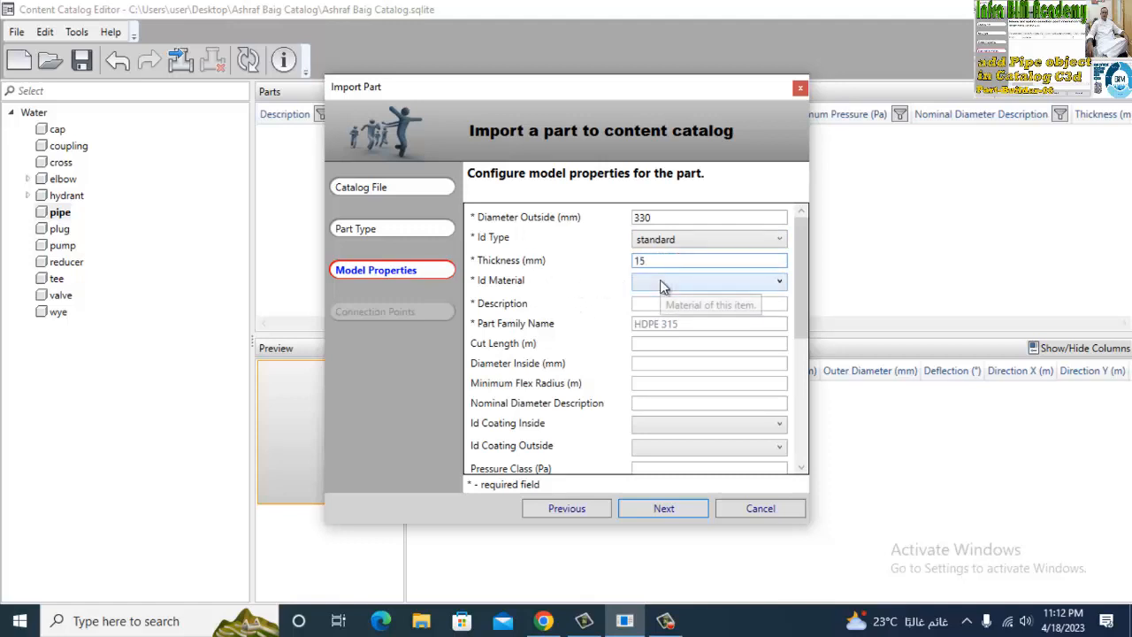
Set the pipe's material to High Density Polyethylene (HDPE), describe it as "HDPE Pipe 315 dia", and proceed to the connection points.
left_click(663, 282)
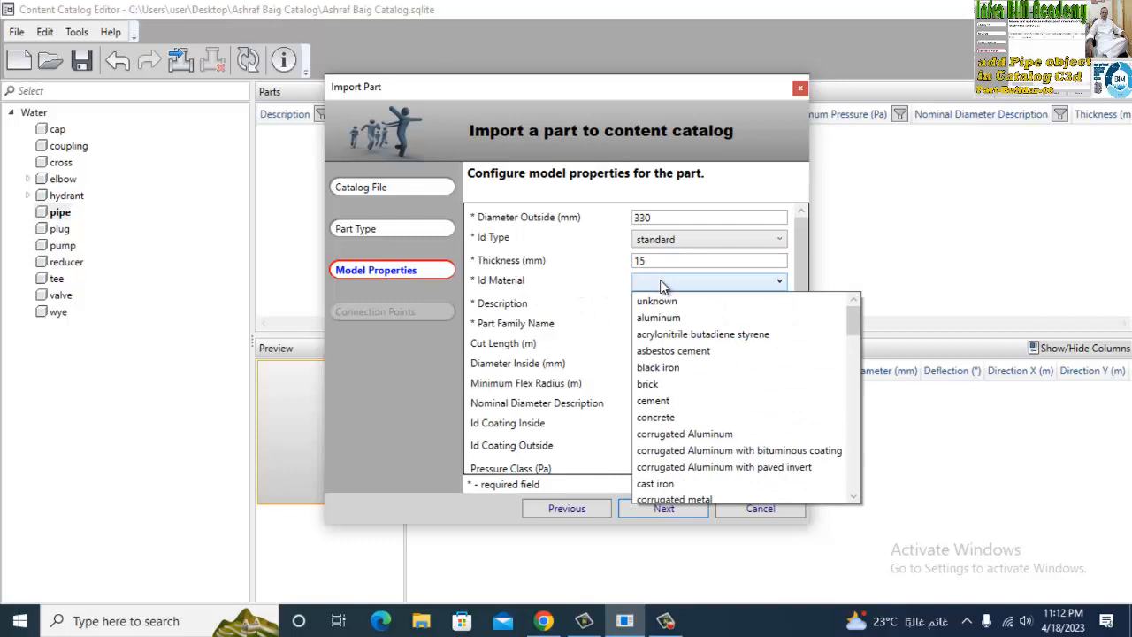
key("h")
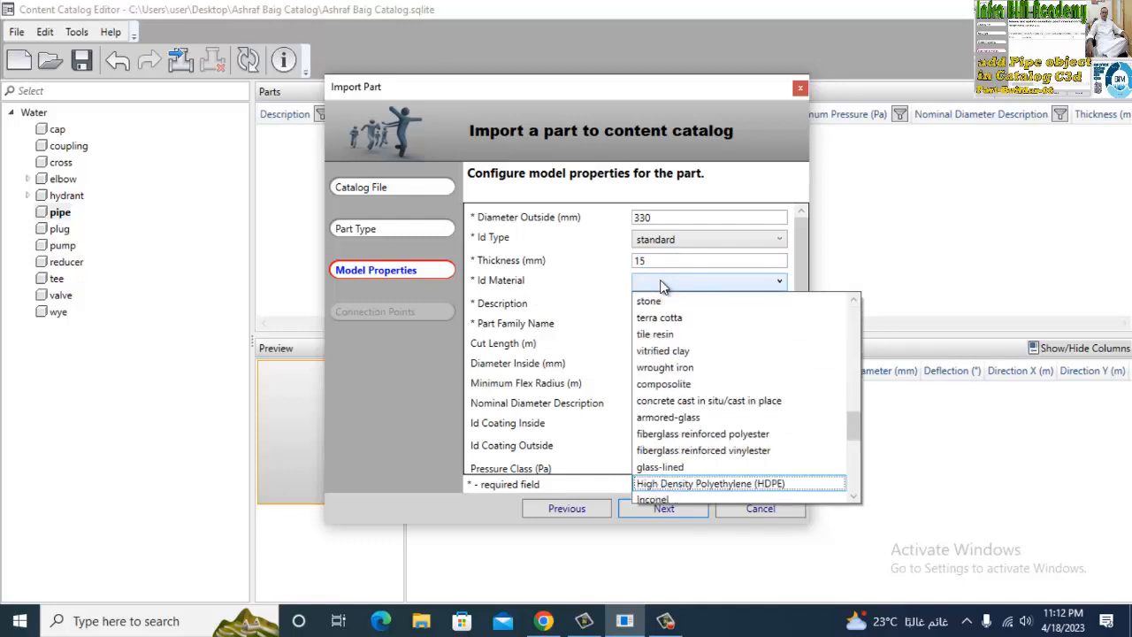
left_click(698, 484)
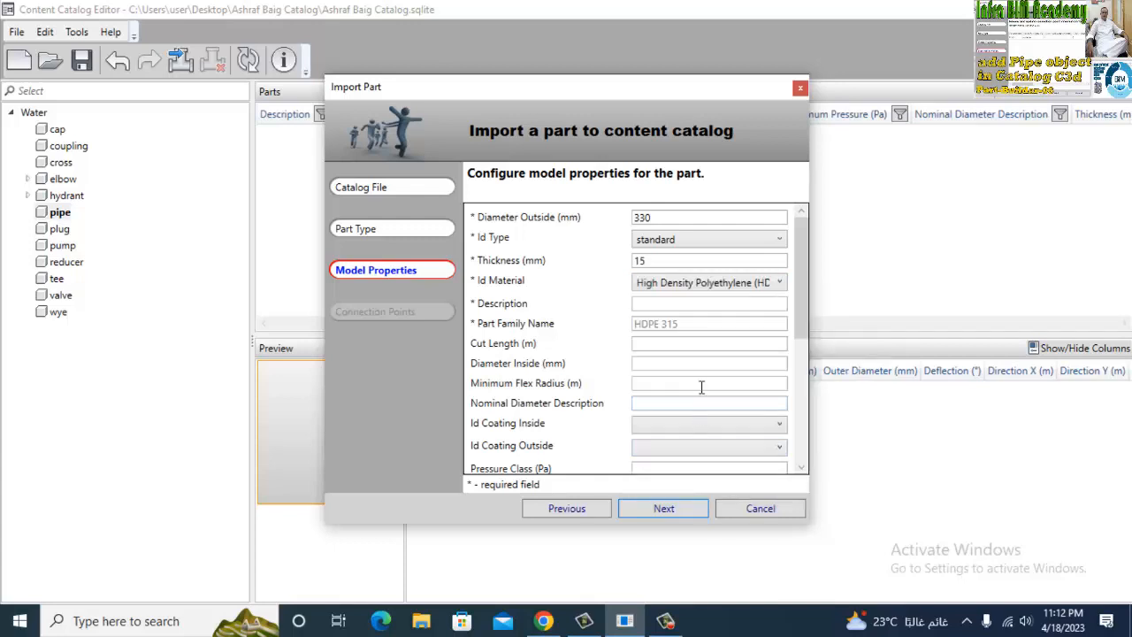
left_click(695, 303)
type("HDPE Pipe")
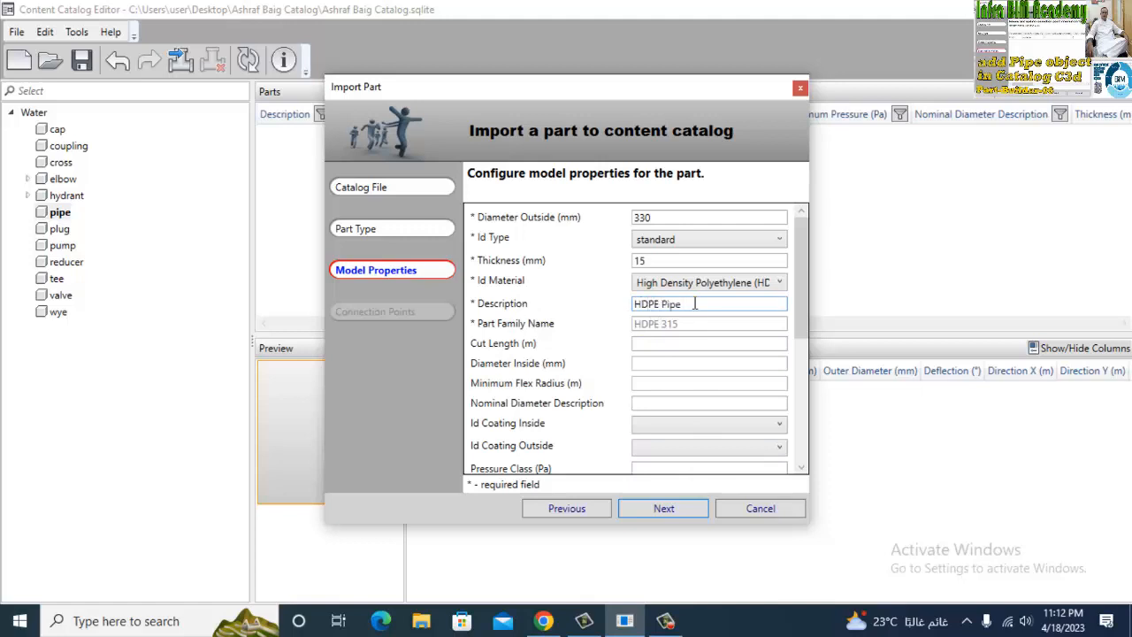
type(" 315 dia")
left_click(669, 509)
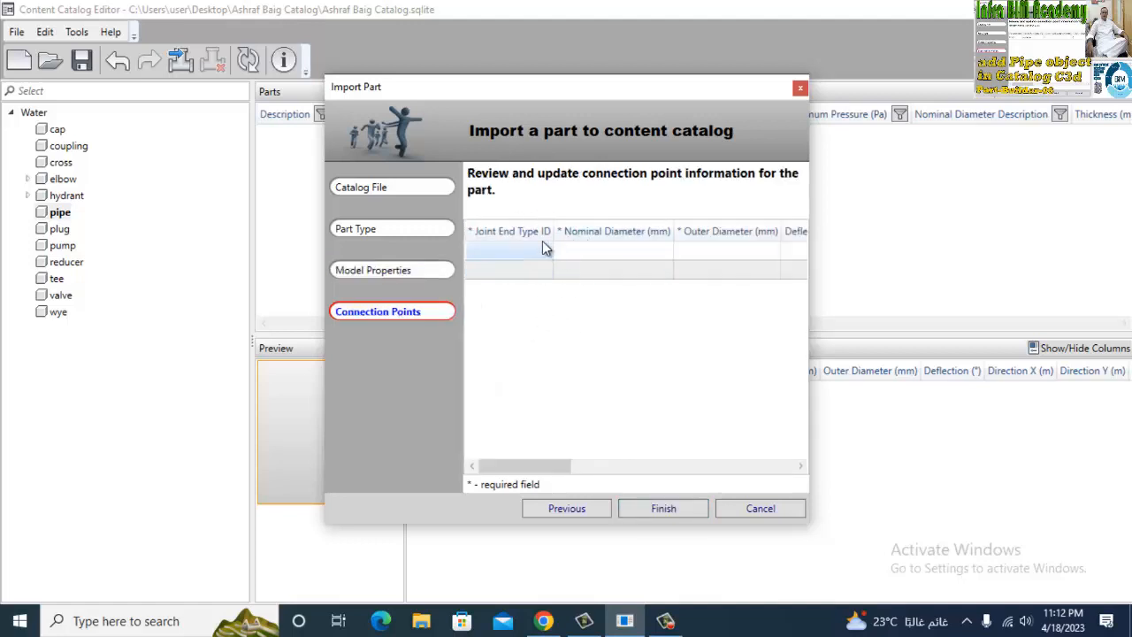
Set the joint end type of the pipe's first connection point to push on.
mouse_move(488, 235)
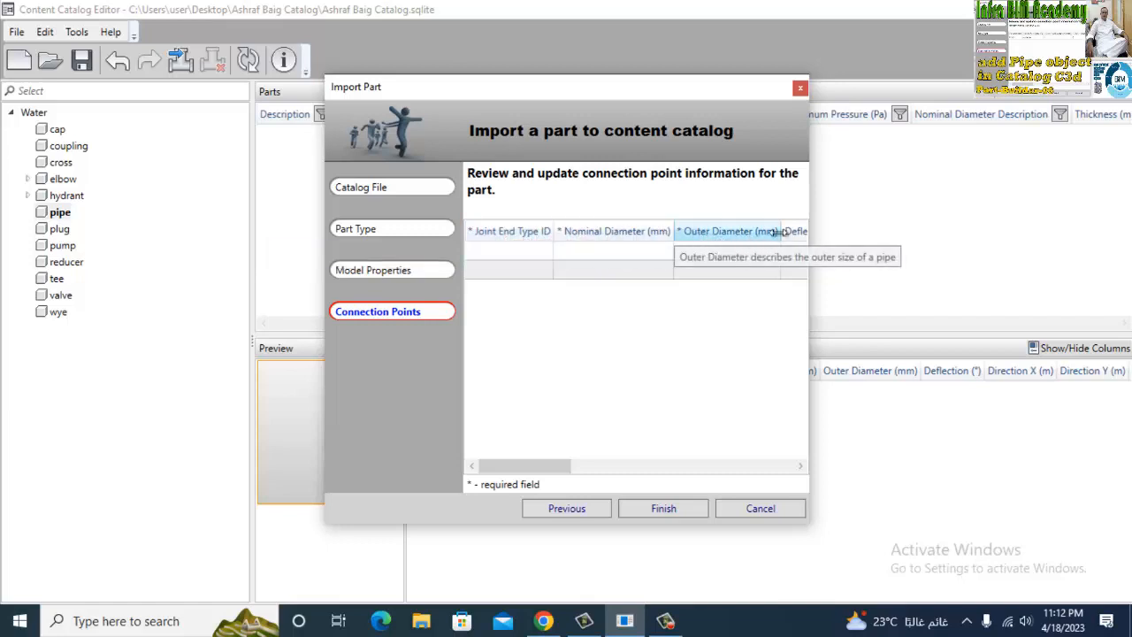
left_click(513, 254)
left_click(511, 255)
left_click(510, 254)
left_click(518, 255)
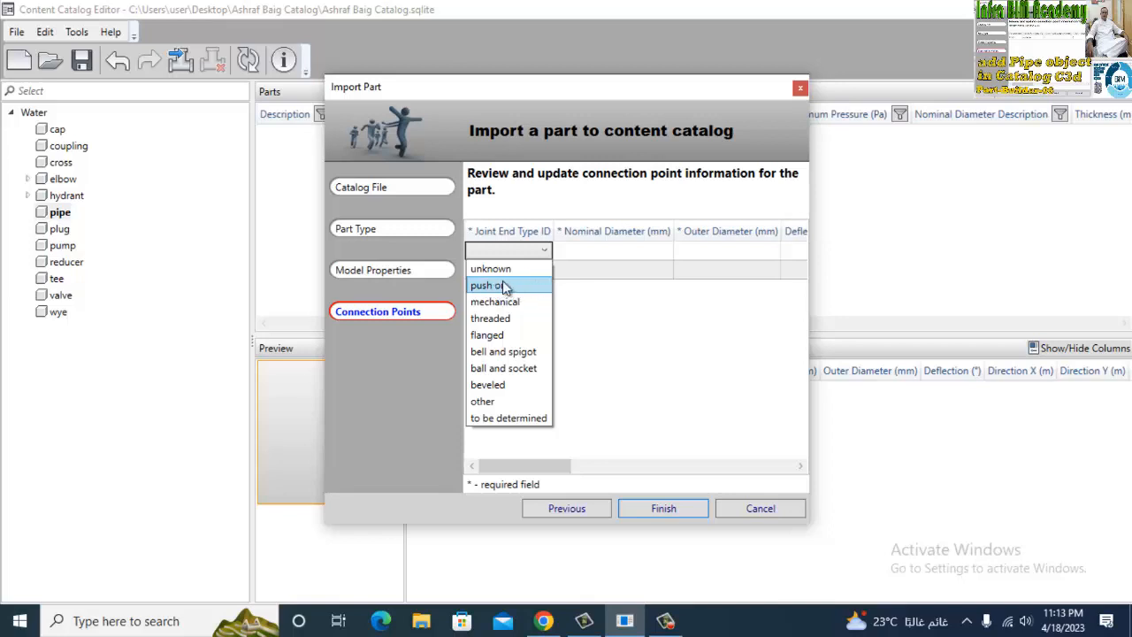
left_click(503, 282)
Give the first connection point a nominal diameter of 315 mm and an outer diameter of 330 mm.
left_click(596, 255)
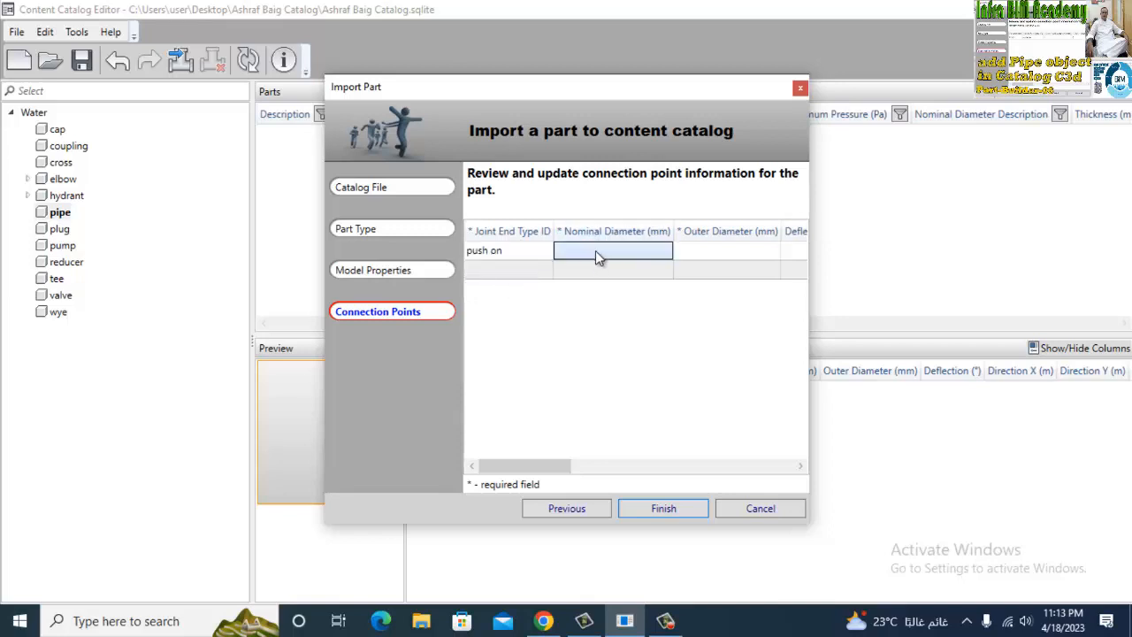
type("315")
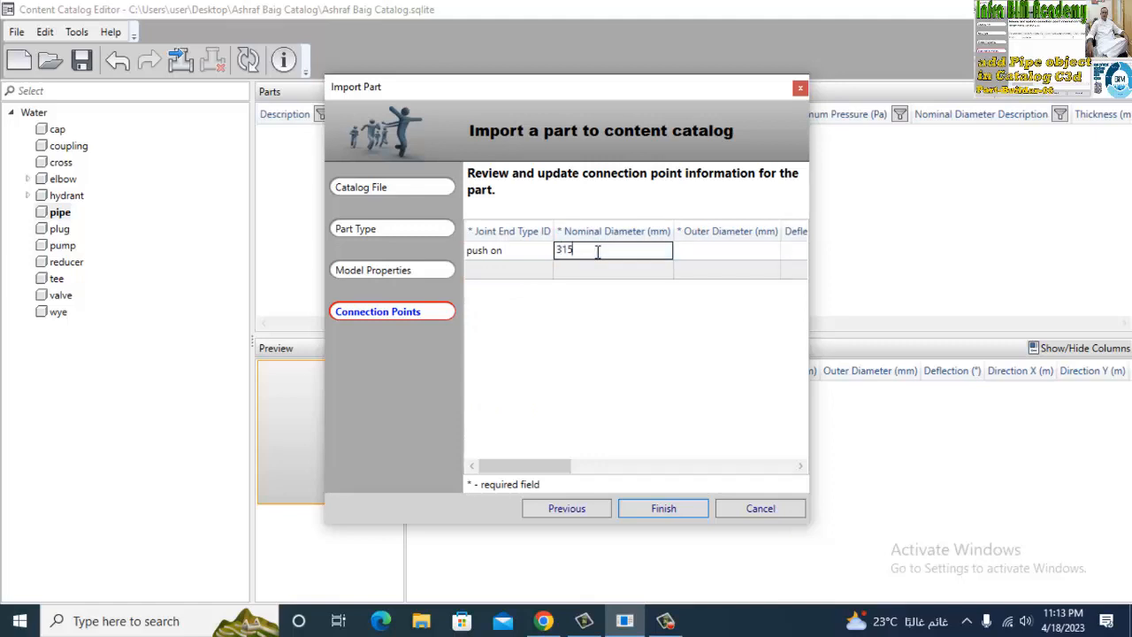
key("Tab")
type("33")
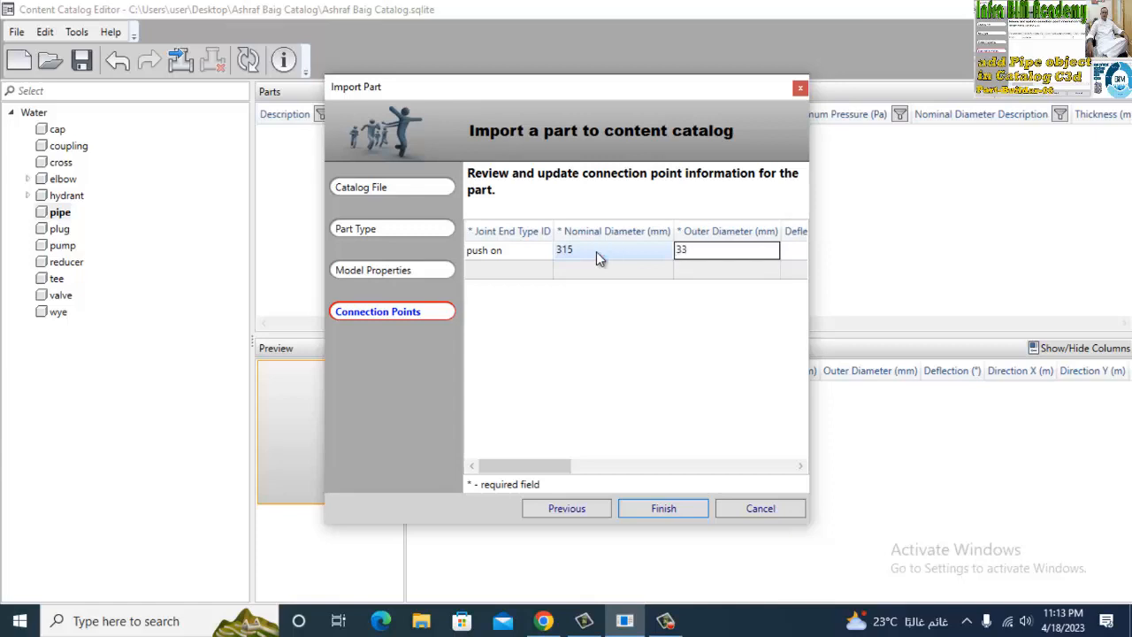
type("0")
key("Tab")
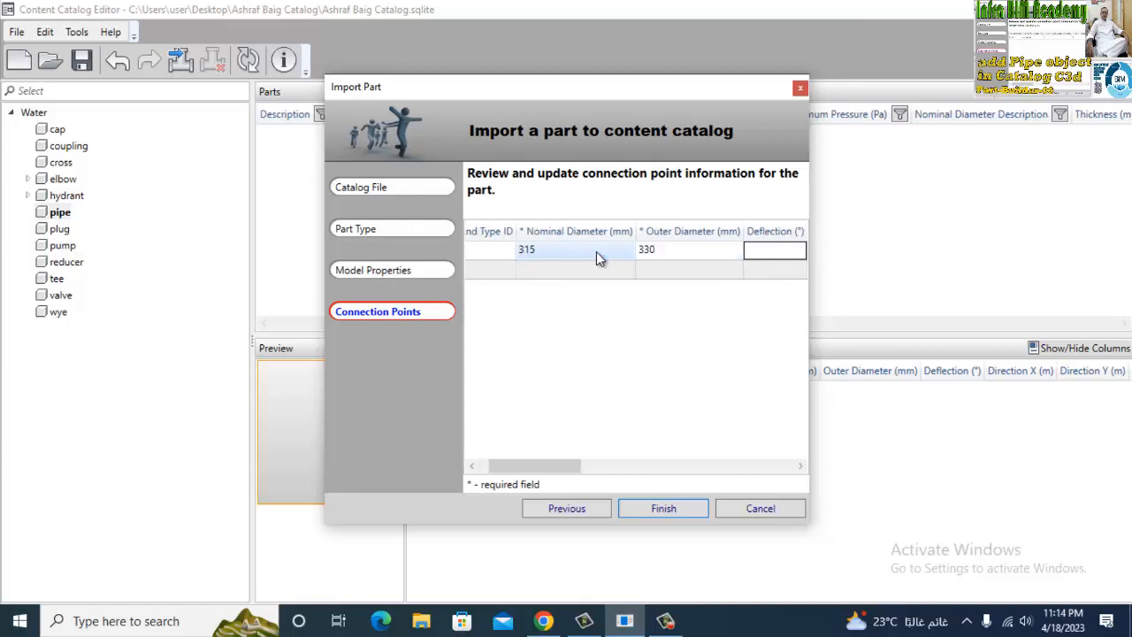
Give the first connection point a deflection of 5°, an engagement length of 250 mm and a wall thickness of 15 mm.
type("5")
key("Tab")
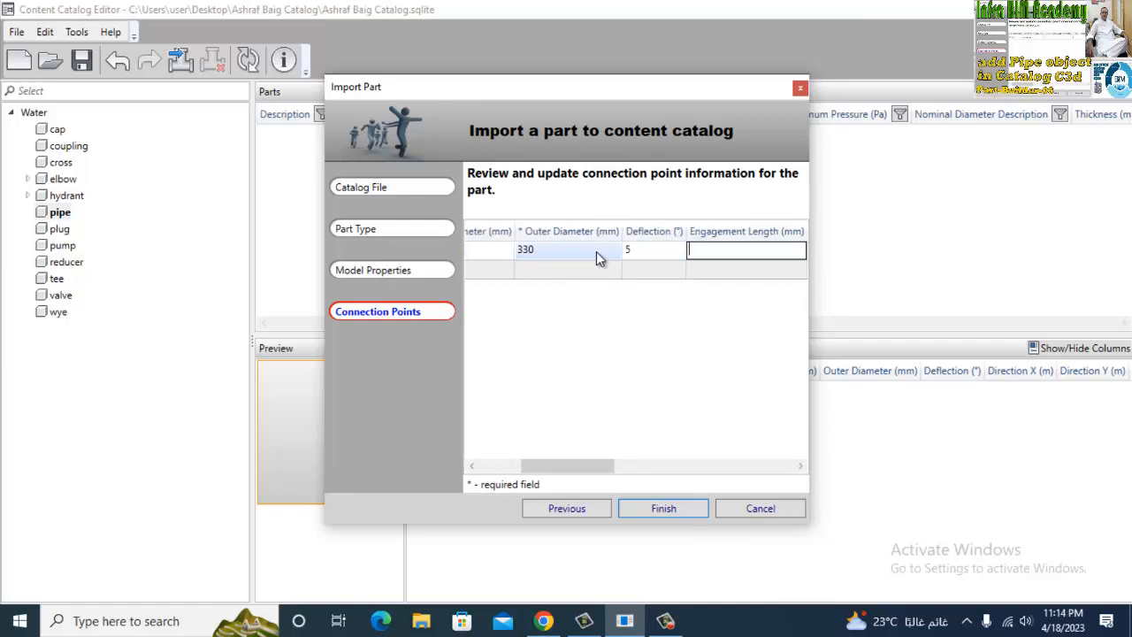
type("250")
key("Tab")
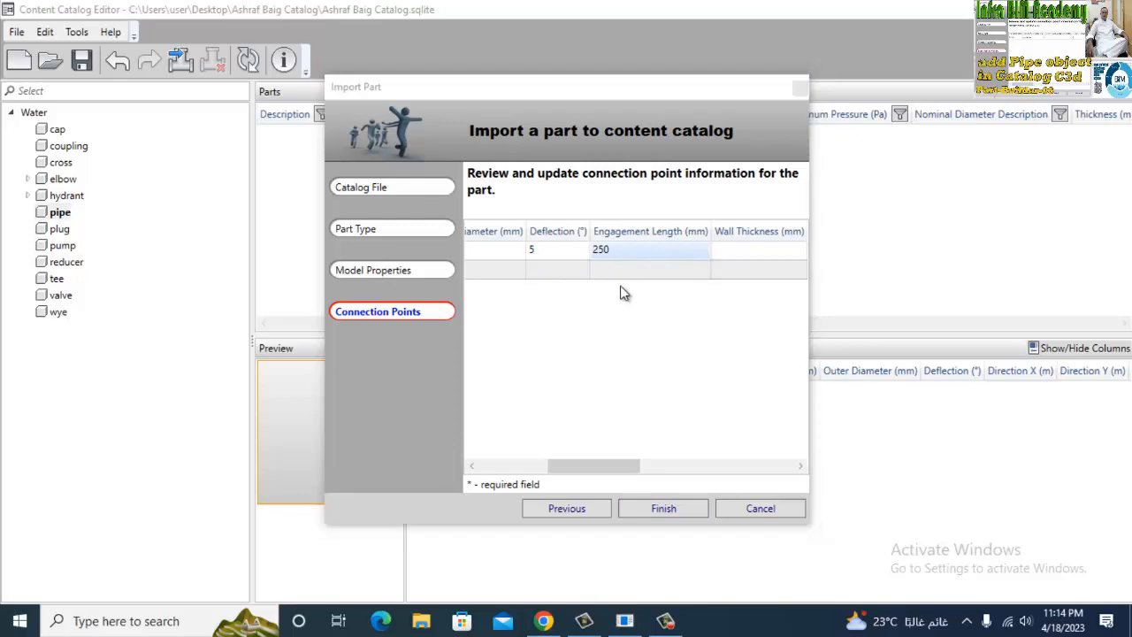
left_click(544, 621)
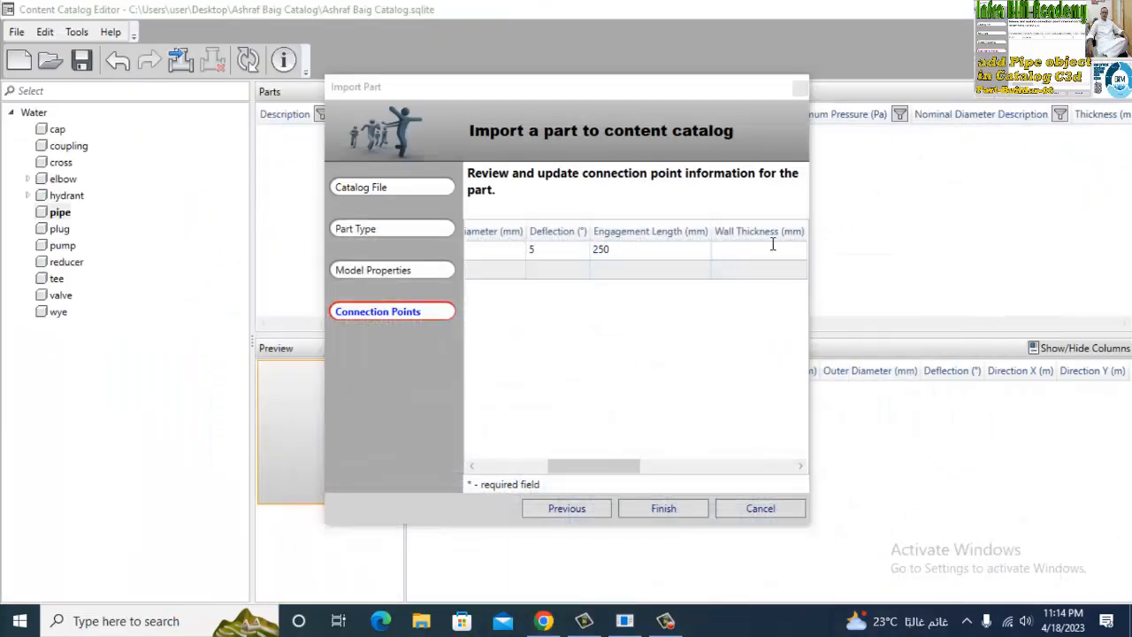
left_click(766, 249)
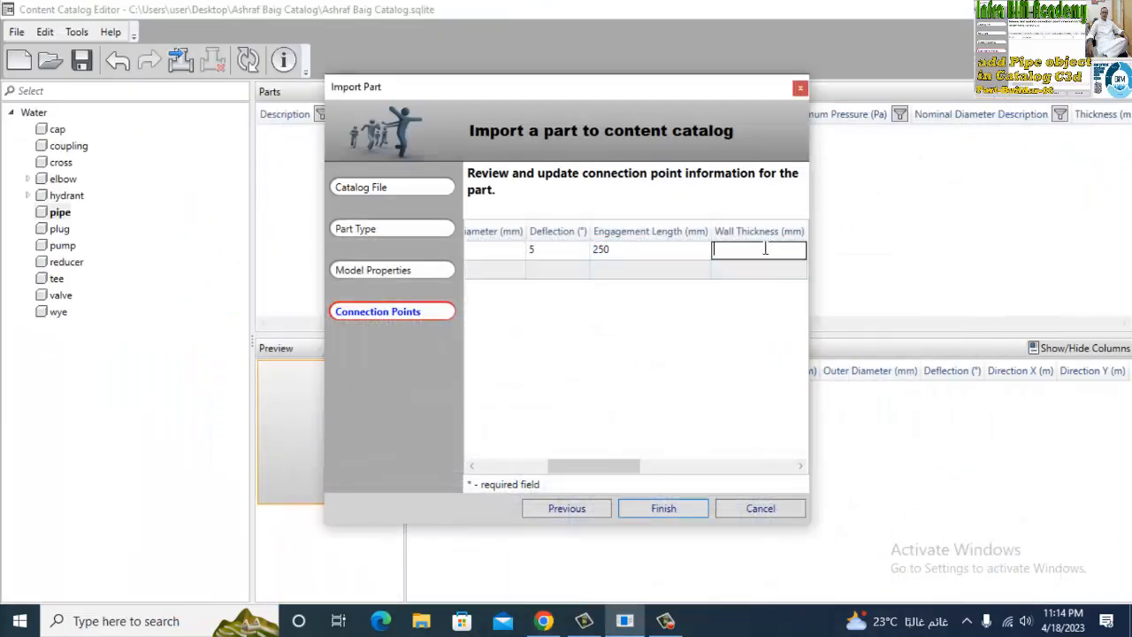
type("15")
key("Tab")
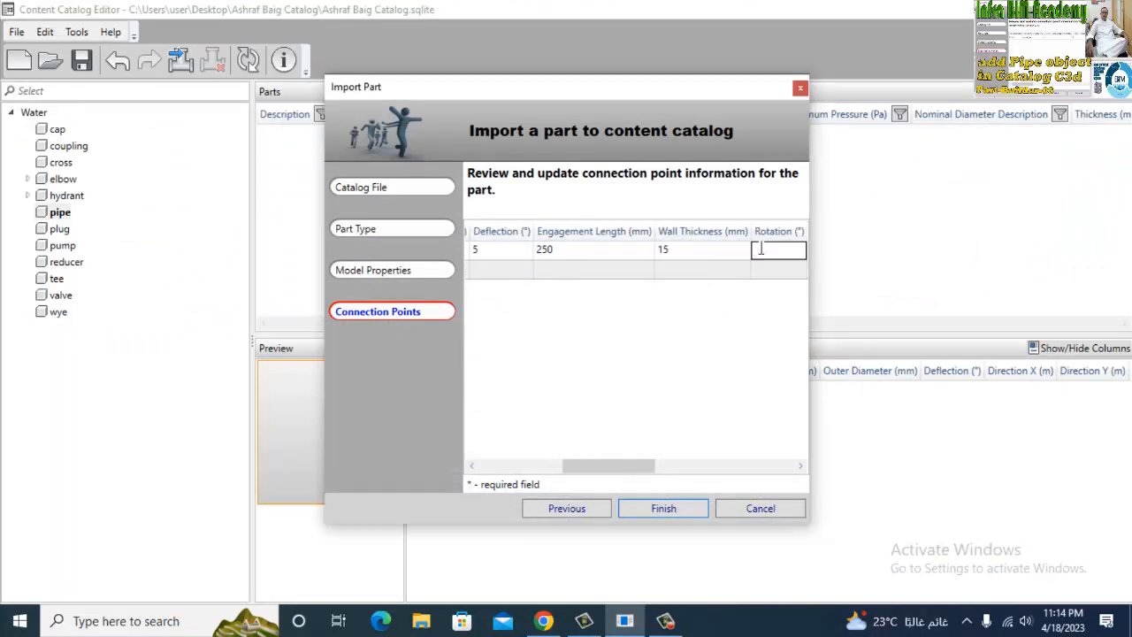
Define the second connection point as push on, with a nominal diameter of 315 mm and an outer diameter of 330 mm.
left_click_drag(633, 465, 528, 477)
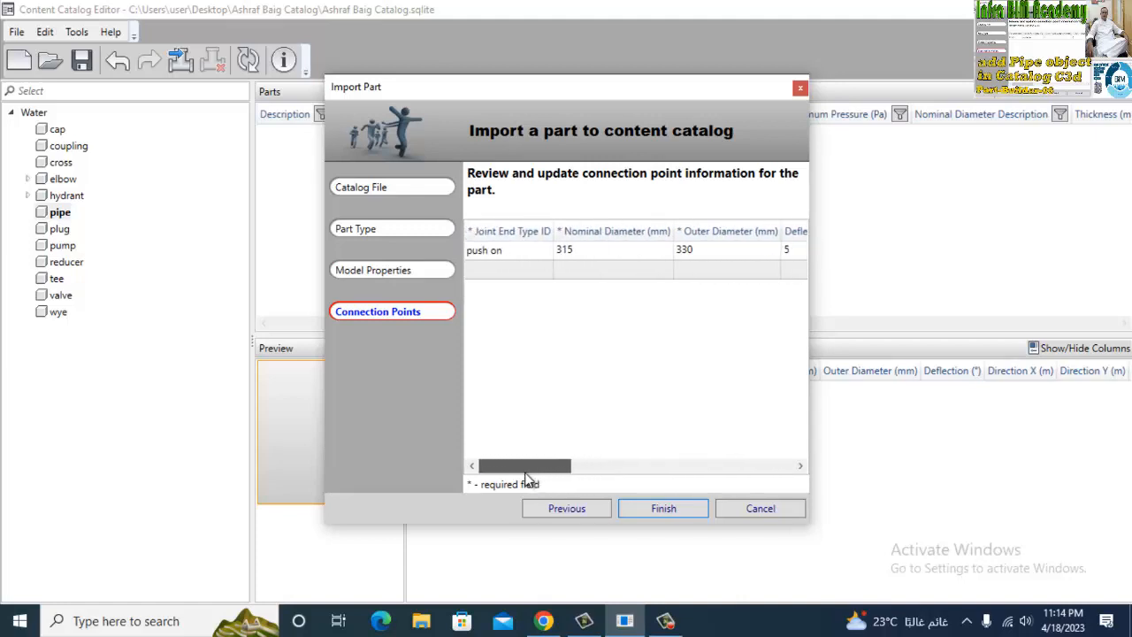
left_click(525, 276)
left_click(525, 276)
left_click(525, 276)
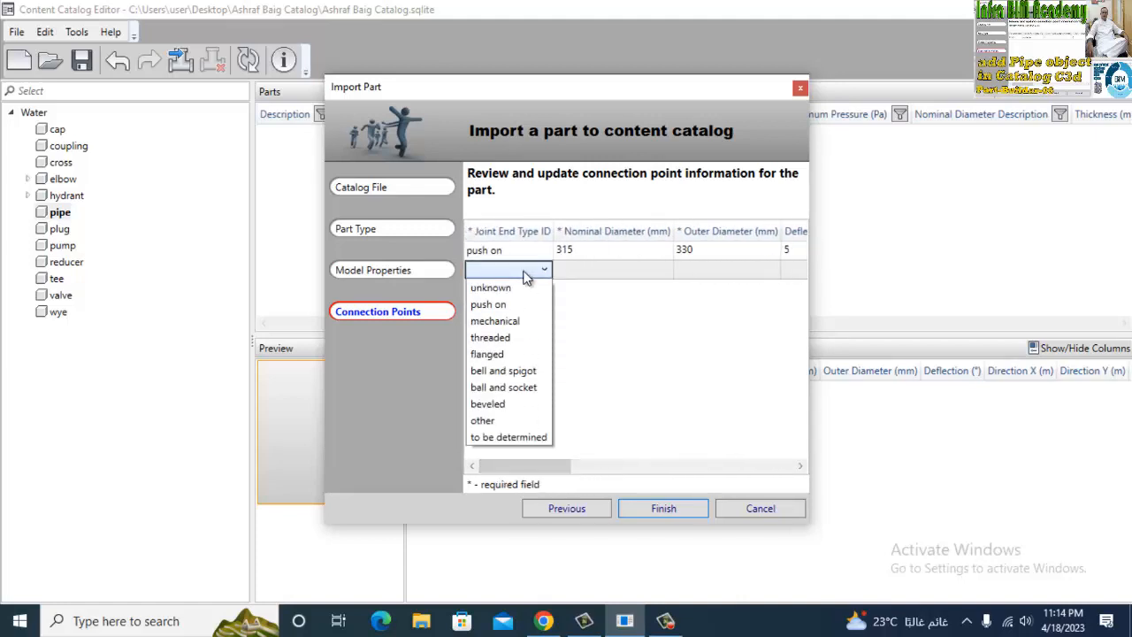
left_click(497, 305)
left_click(593, 270)
left_click(593, 270)
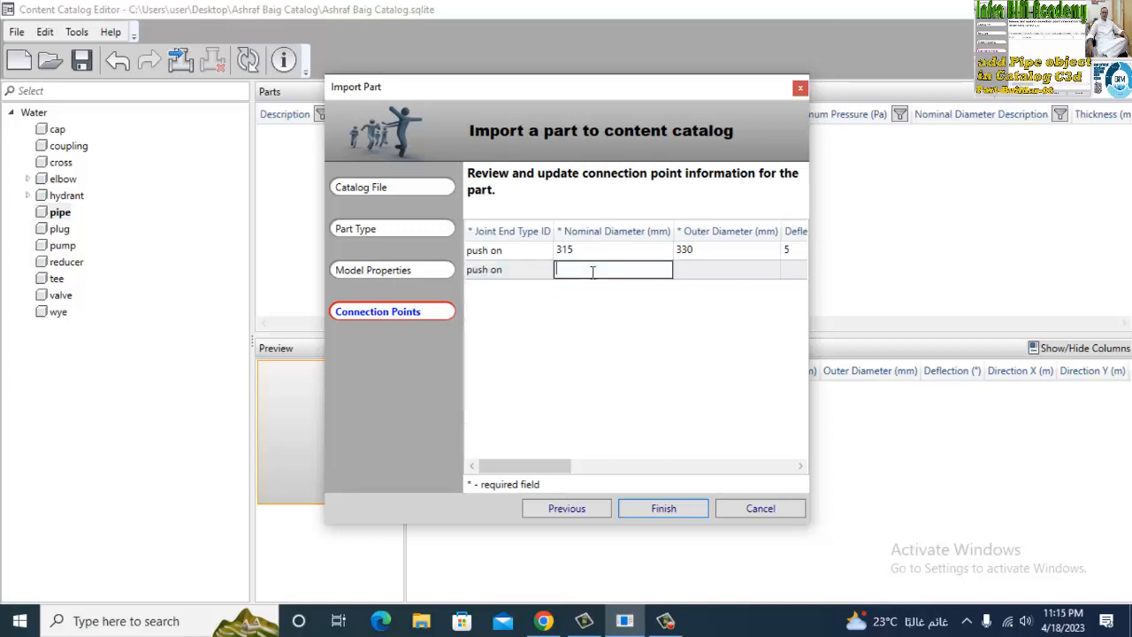
type("315")
key("Tab")
type("330")
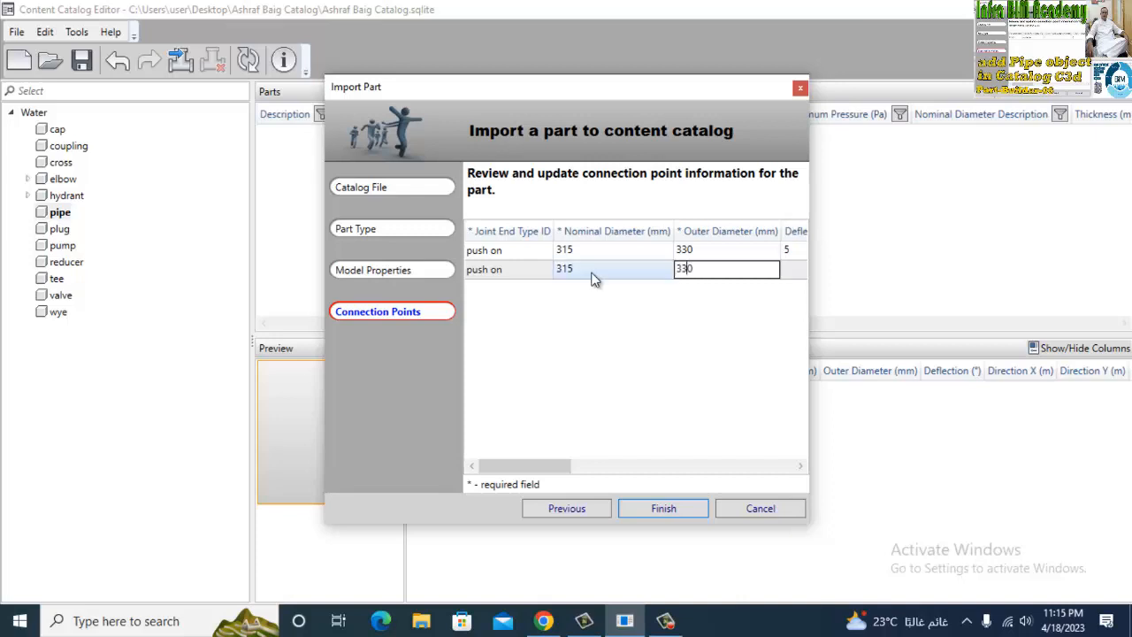
Give the second connection point 5° deflection, 250 mm engagement length and 15 mm wall thickness, and finish the part import.
key("Tab")
type("5")
key("Tab")
type("250")
key("Tab")
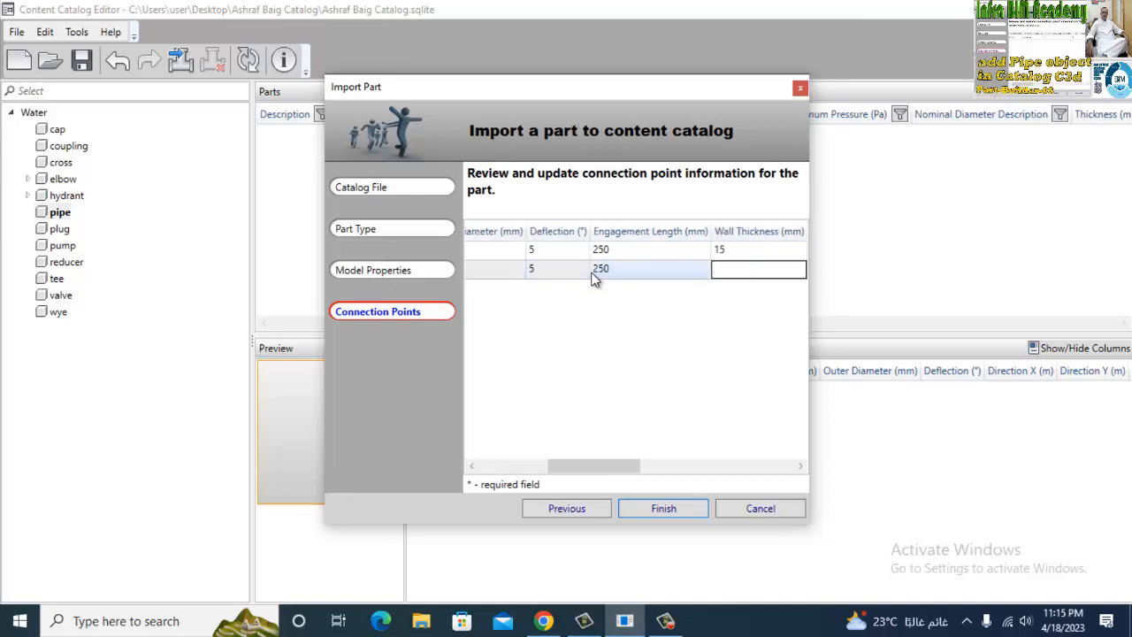
type("15")
key("Tab")
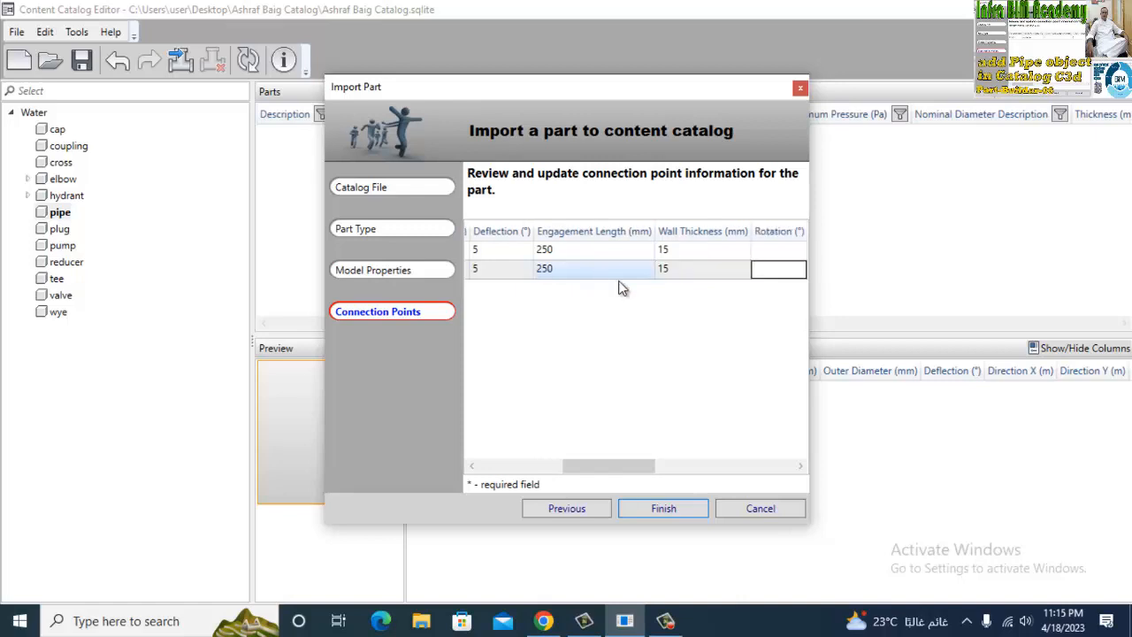
left_click(663, 509)
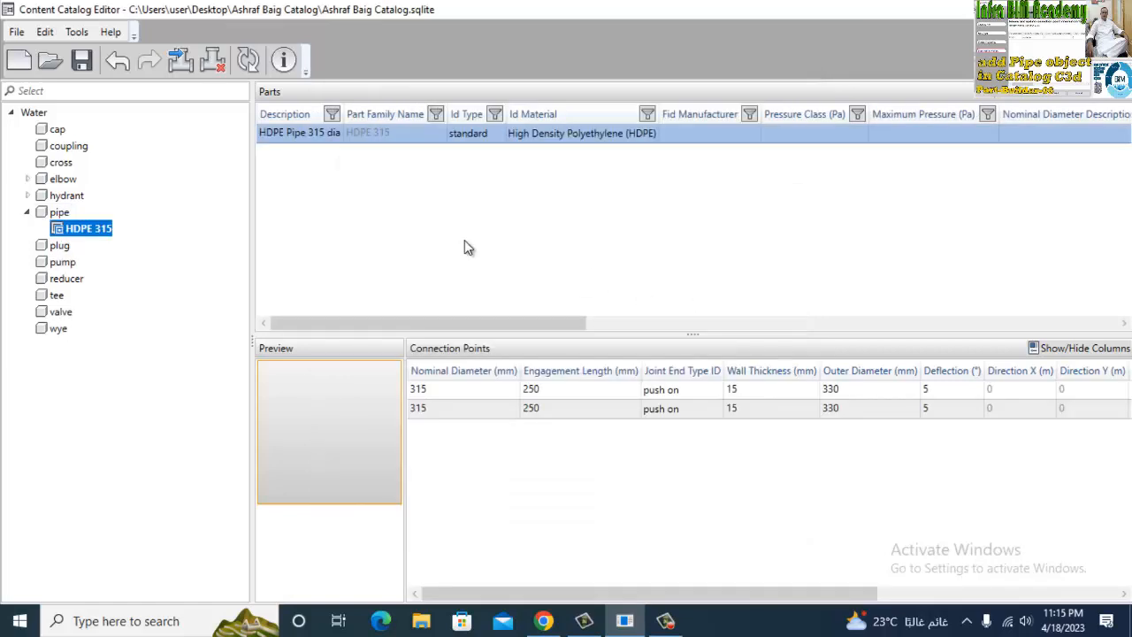
Review the imported HDPE 315 part's properties and connection points, including the available manufacturer options.
left_click(422, 245)
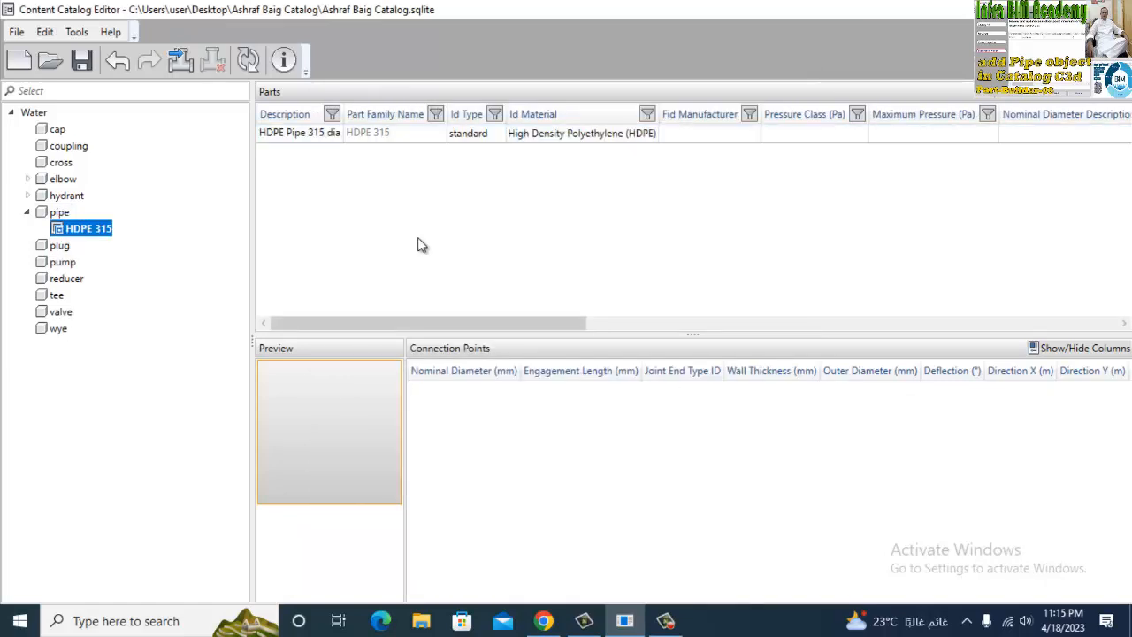
left_click(82, 229)
left_click(326, 133)
left_click(325, 135)
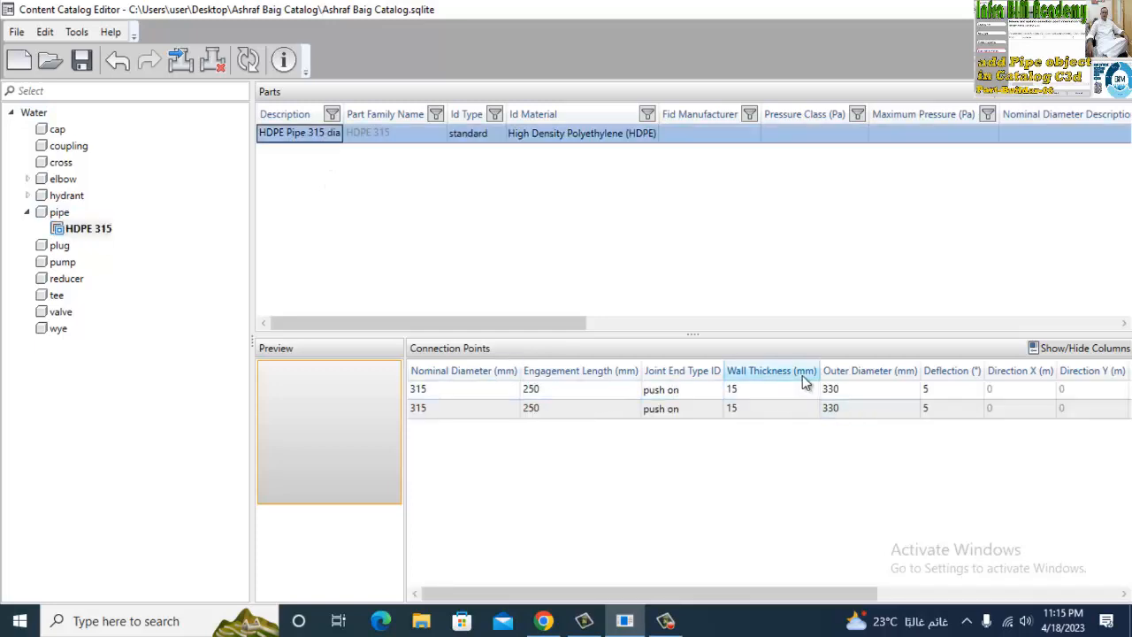
left_click_drag(461, 322, 566, 348)
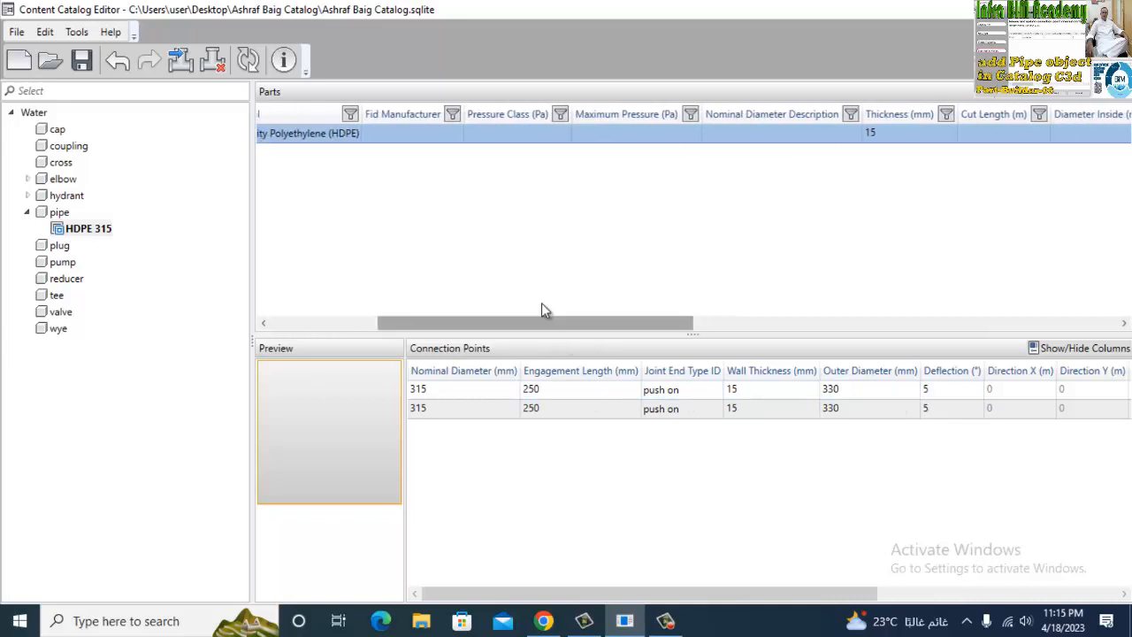
left_click(436, 135)
left_click(439, 140)
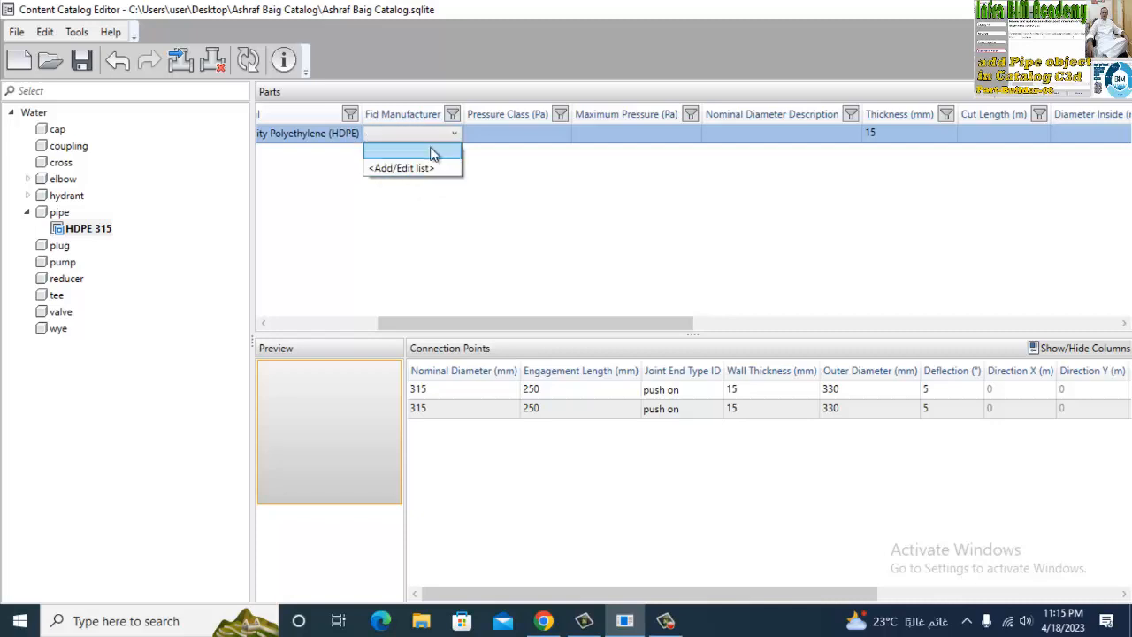
left_click(516, 114)
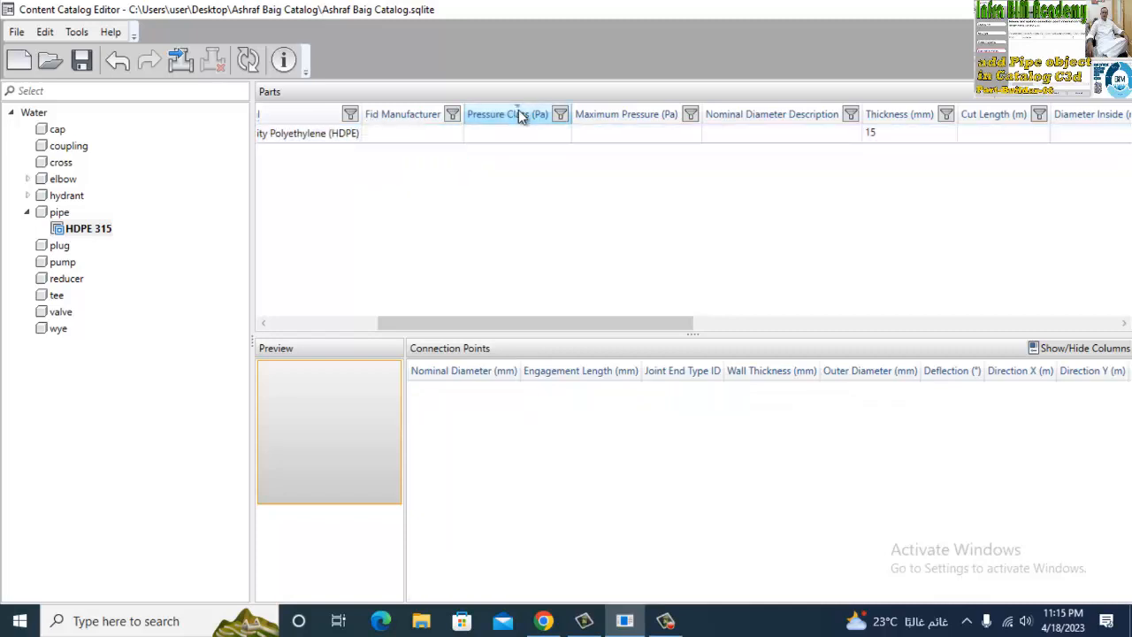
Set the HDPE 315 part's pressure class to 2615 Pa and maximum pressure to 2625 Pa, consulting the online pipe size table.
left_click(544, 621)
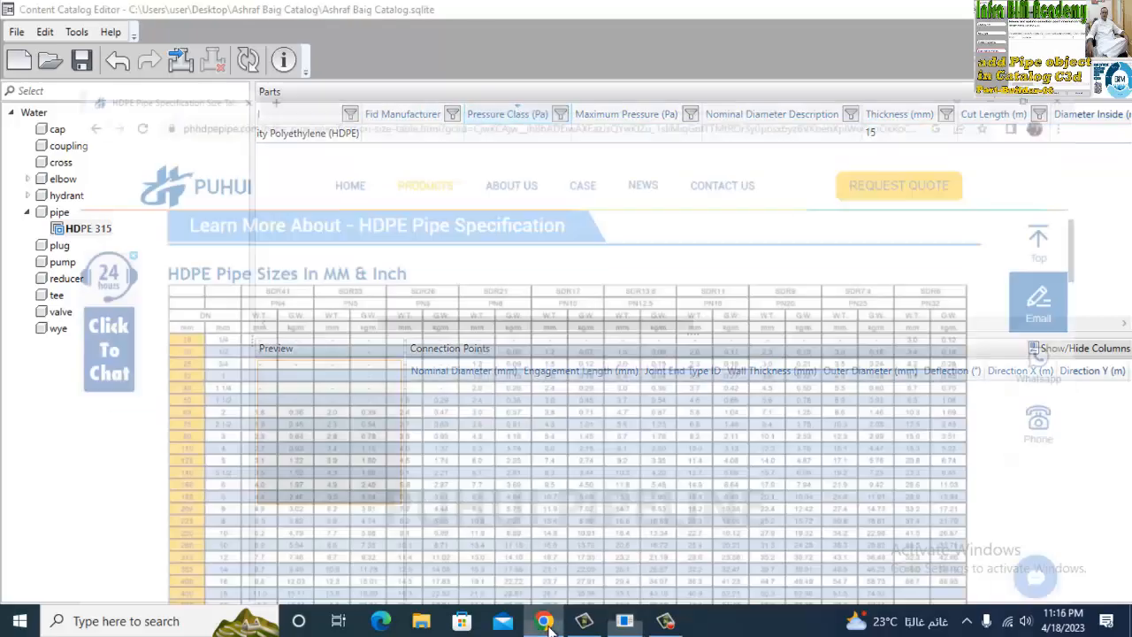
left_click(544, 620)
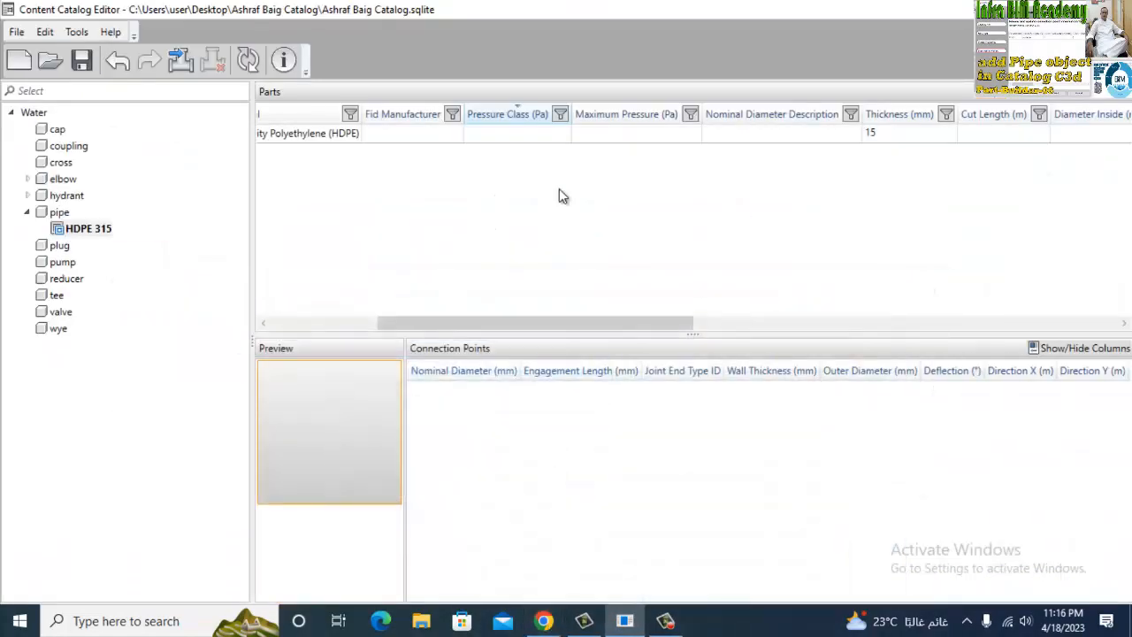
left_click(520, 133)
left_click(525, 134)
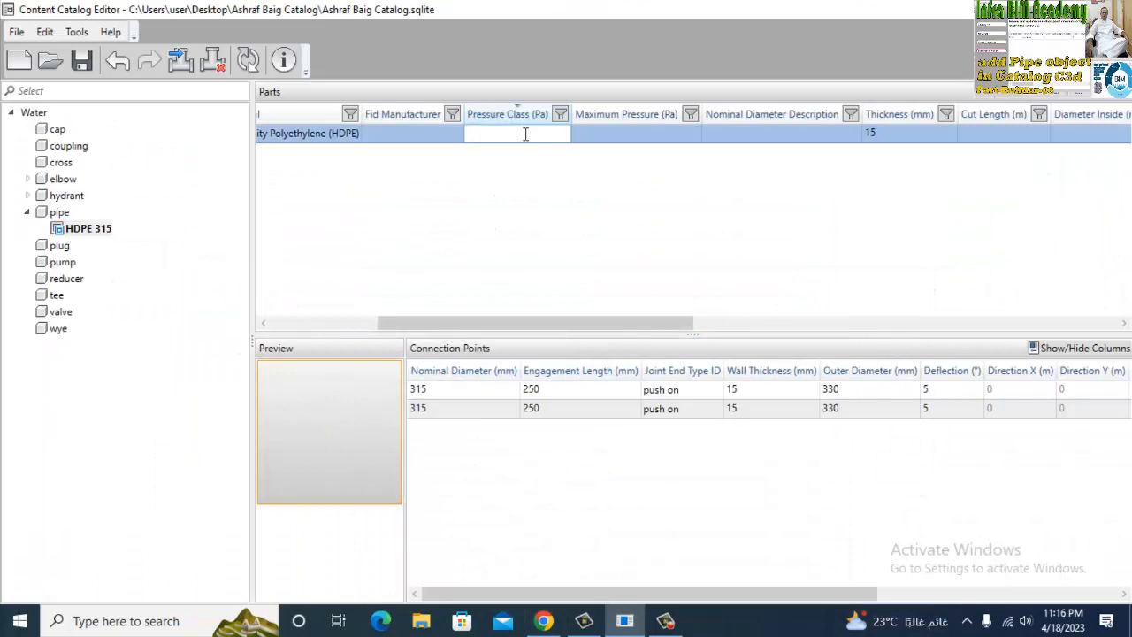
type("2615")
left_click(627, 134)
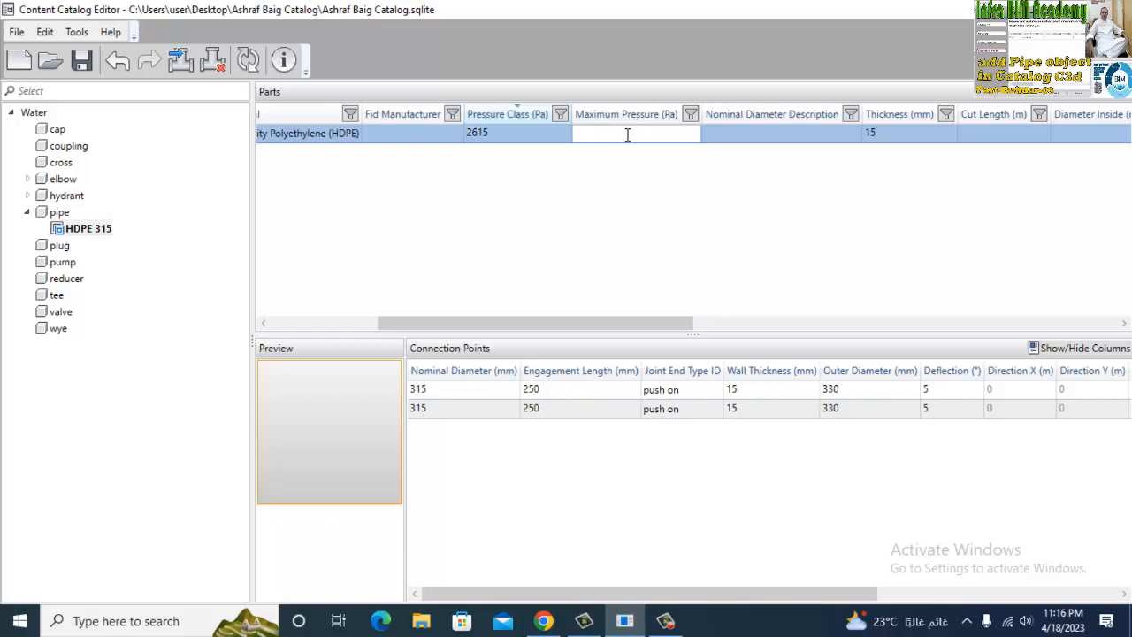
type("2625")
Enter 315 as the part's nominal diameter description and set its cut length to 250 m.
left_click(756, 136)
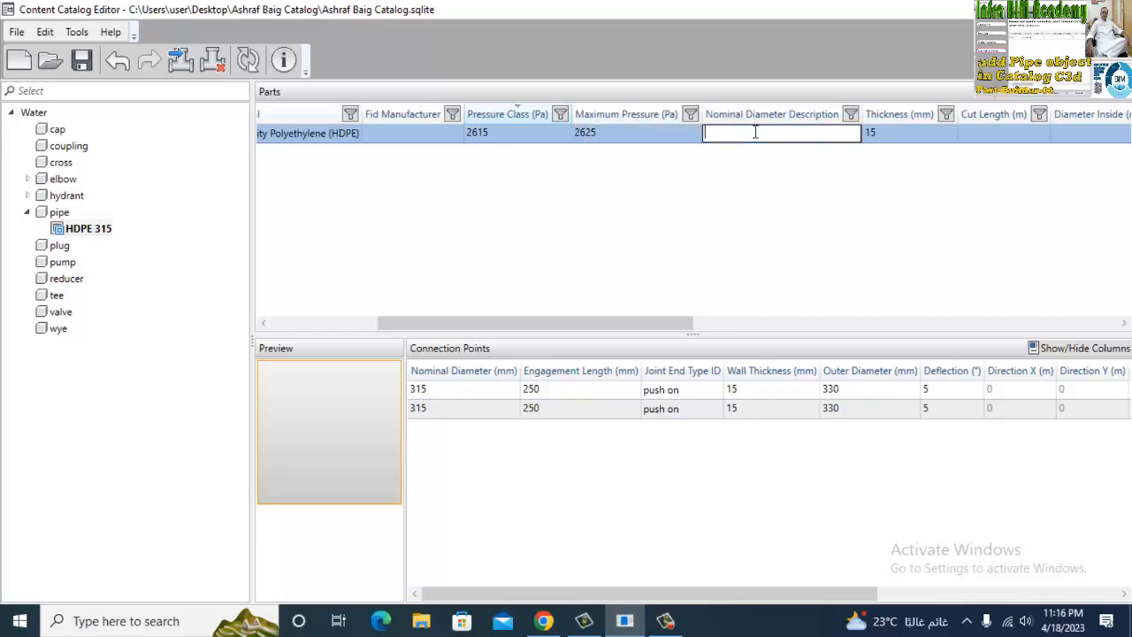
type("315")
key("Tab")
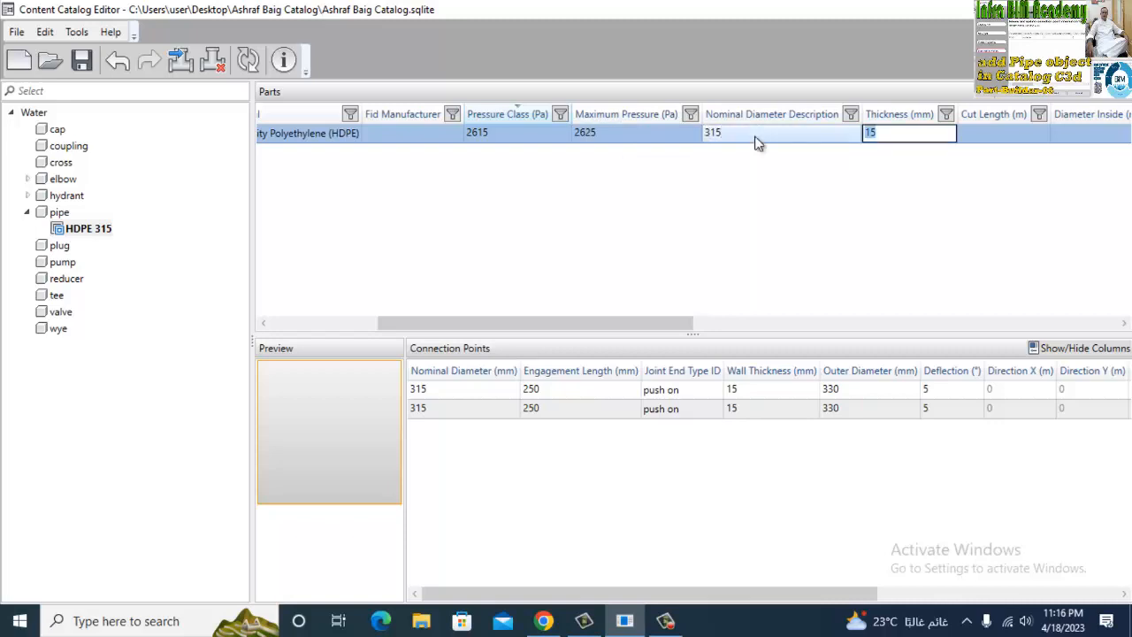
left_click(977, 133)
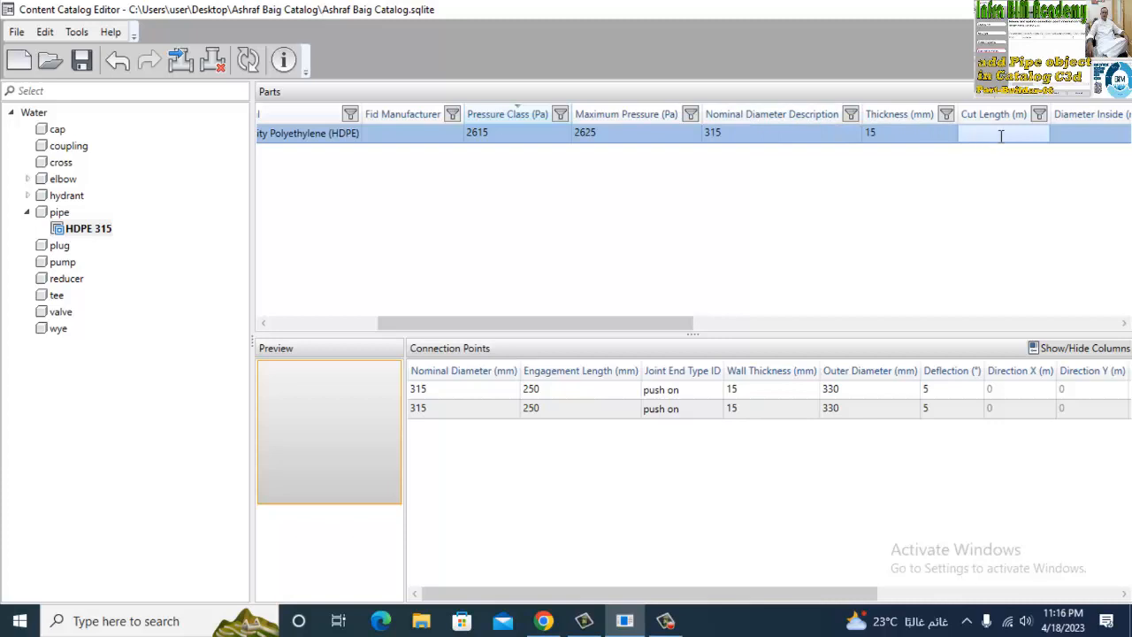
left_click(999, 134)
type("250")
key("Tab")
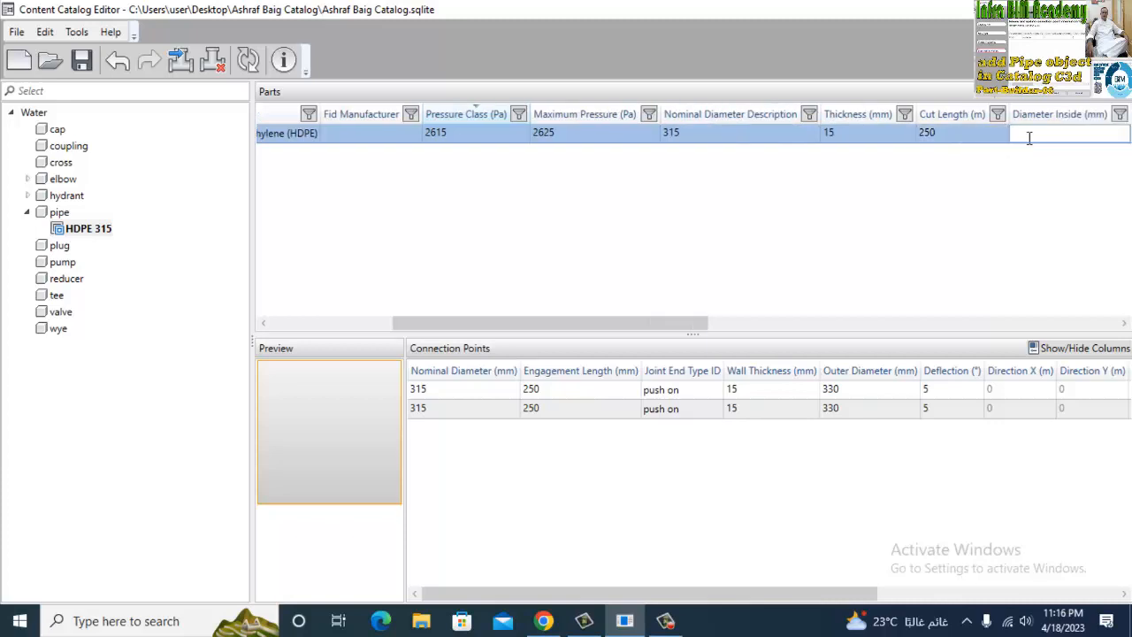
Set the part's inside diameter to 330 mm and its minimum flex radius to 10 m.
type("330")
key("Tab")
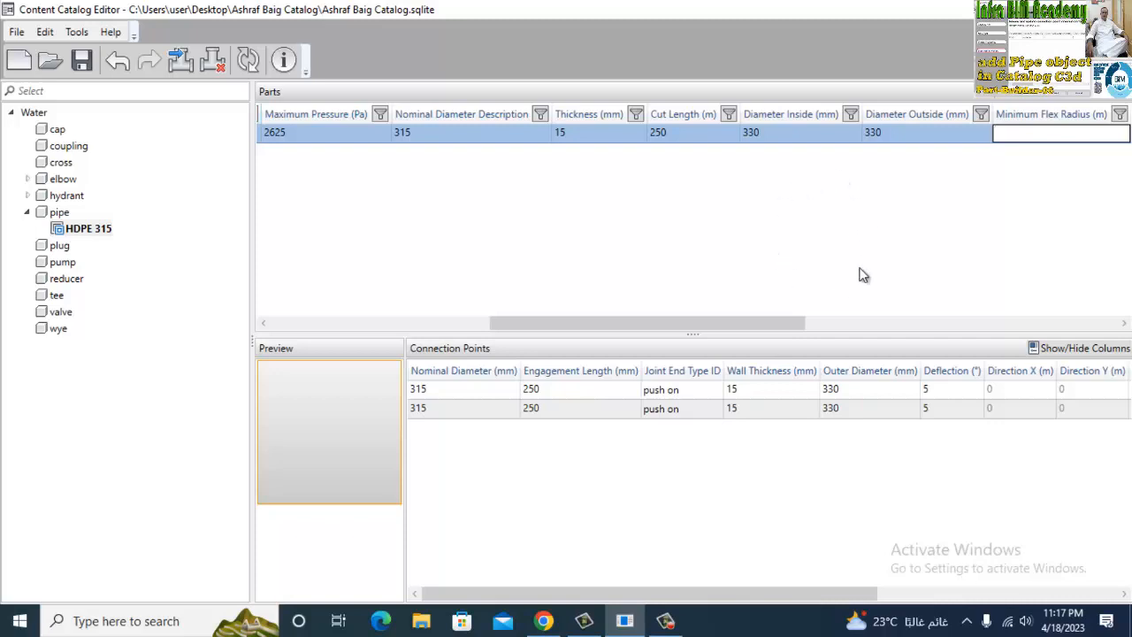
type("10")
key("Tab")
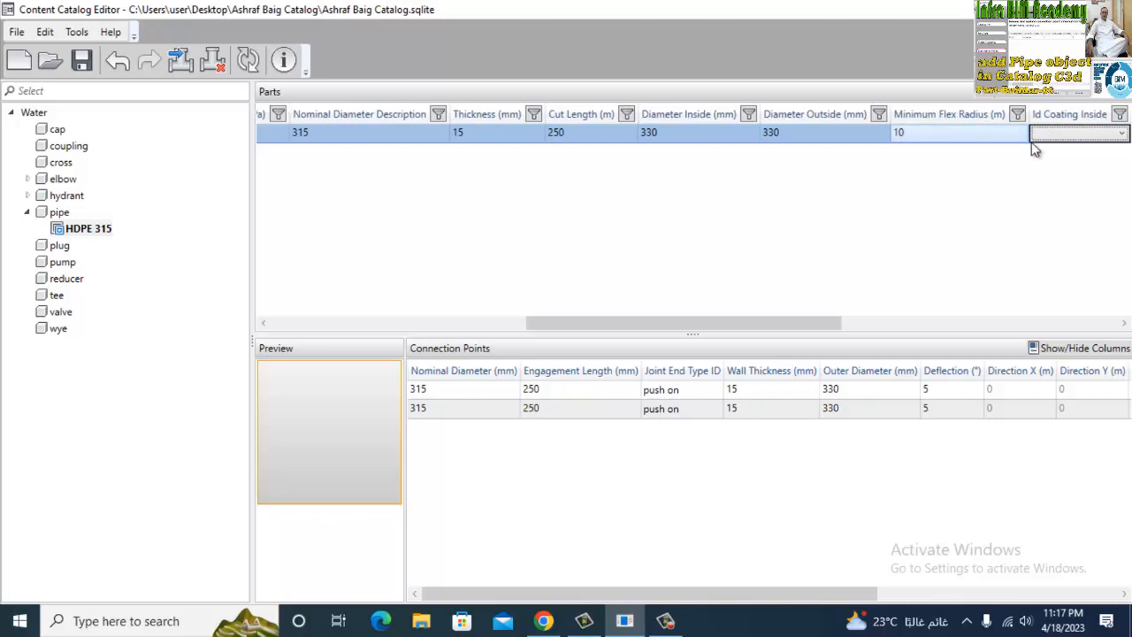
Choose bitumen as both the inside and the outside coating of the HDPE 315 part.
left_click(1057, 135)
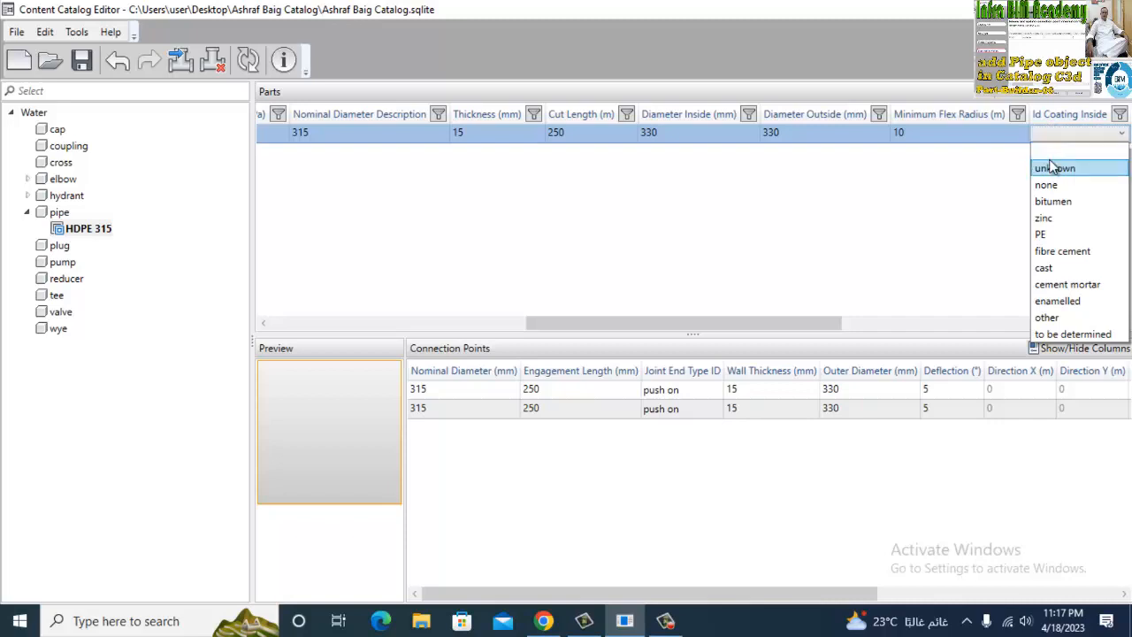
left_click(1054, 202)
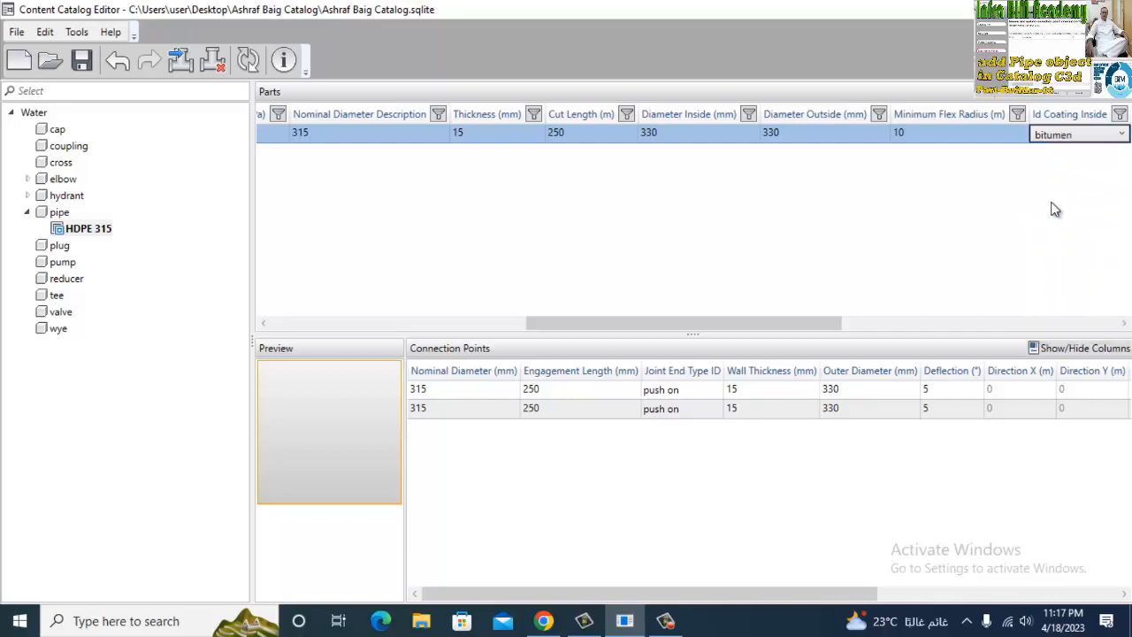
key("Tab")
left_click(1065, 136)
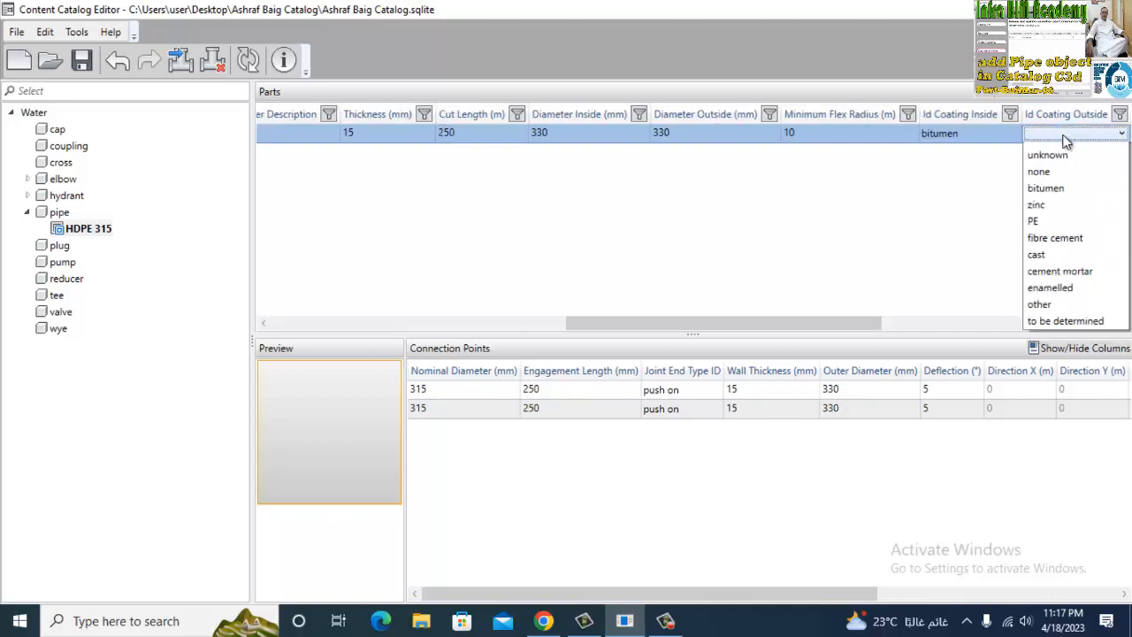
left_click(1054, 201)
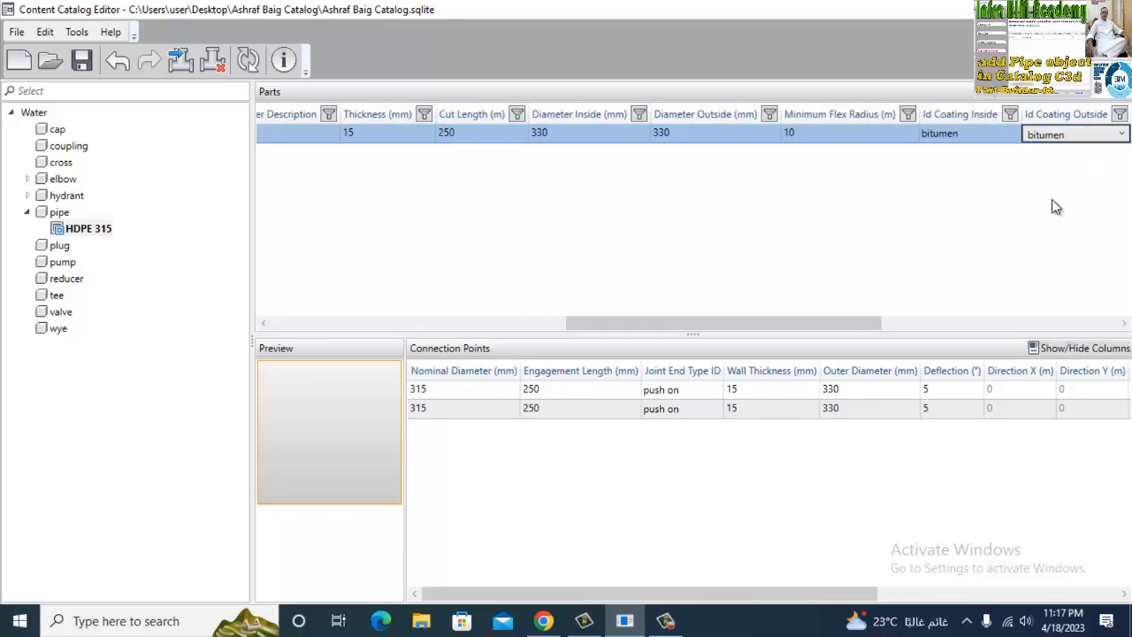
Set the part's SDR to 41 after consulting the HDPE pipe size table in the browser, leaving Schedule and Series blank.
key("Tab")
key("Tab")
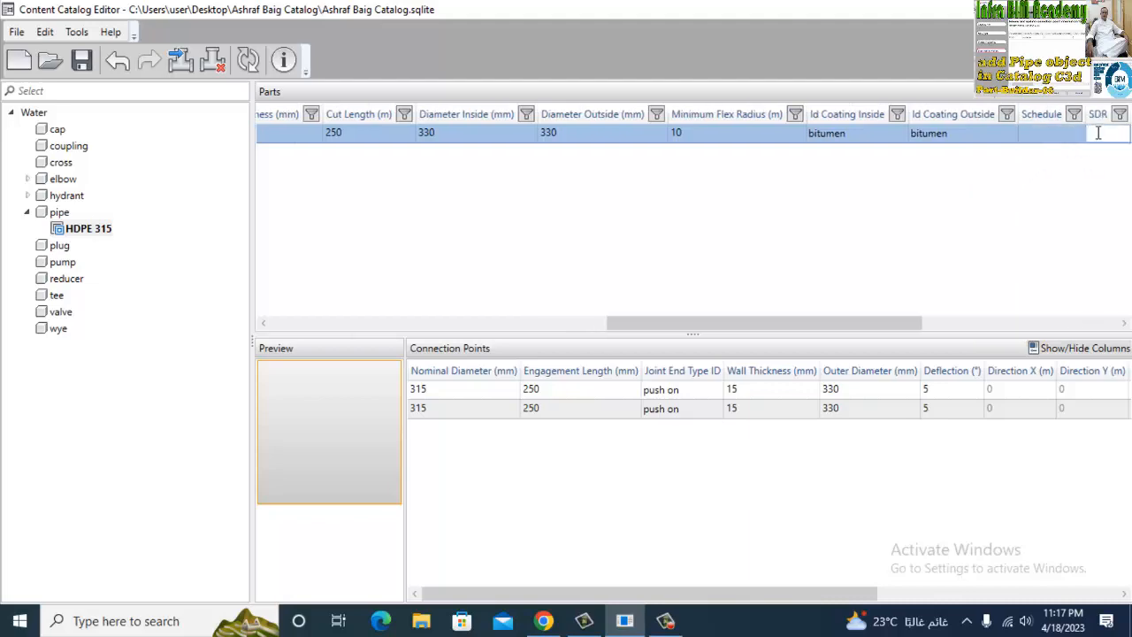
left_click(544, 622)
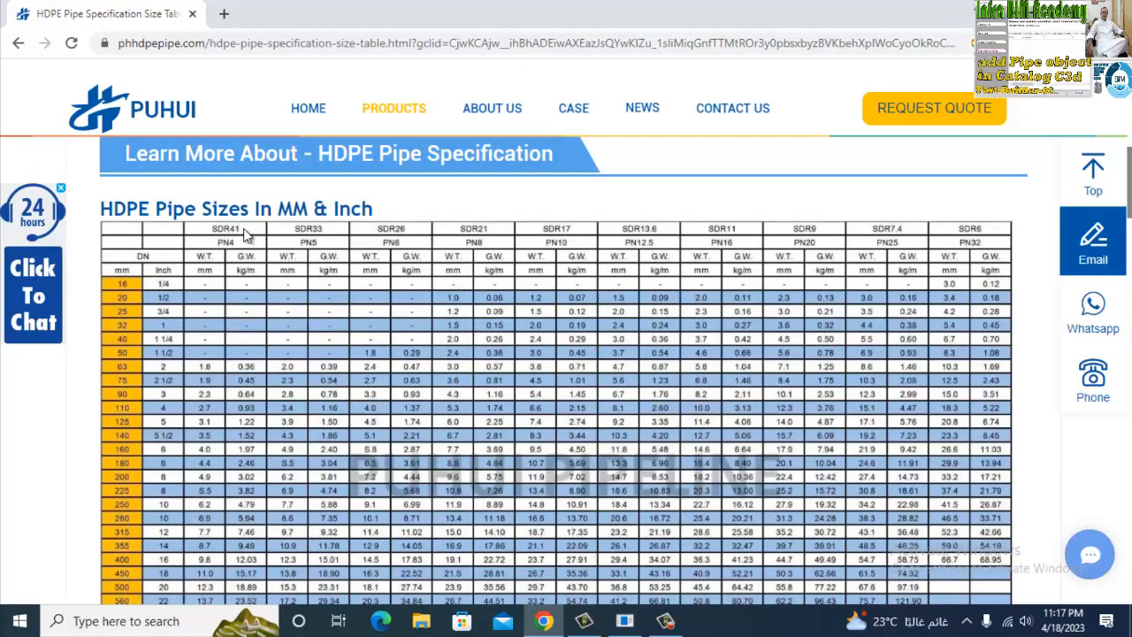
key("alt+Tab")
left_click(1105, 139)
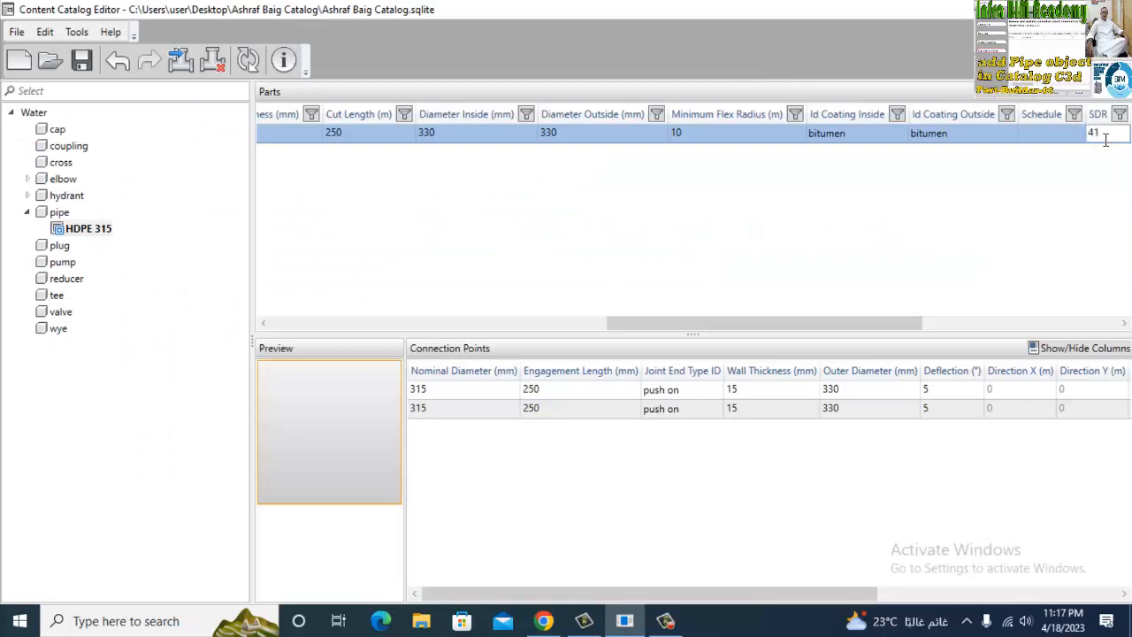
key("Tab")
key("Tab")
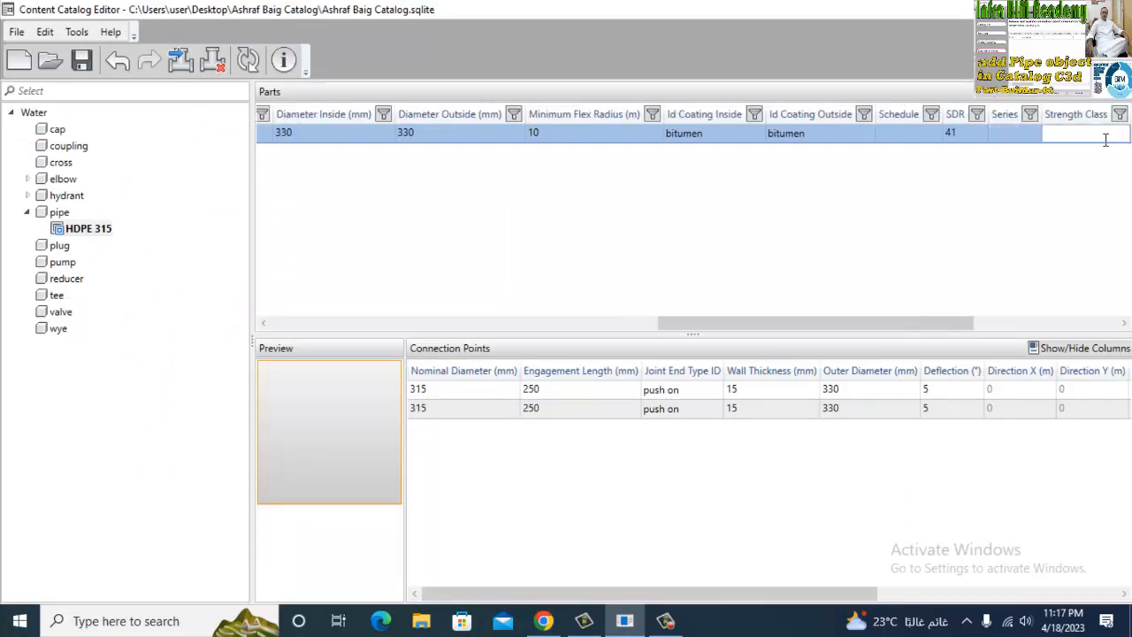
Set the HDPE 315 part's strength class to 2516 and its thickness class to 15, leaving Compatible Standard blank.
key("Tab")
left_click(1003, 133)
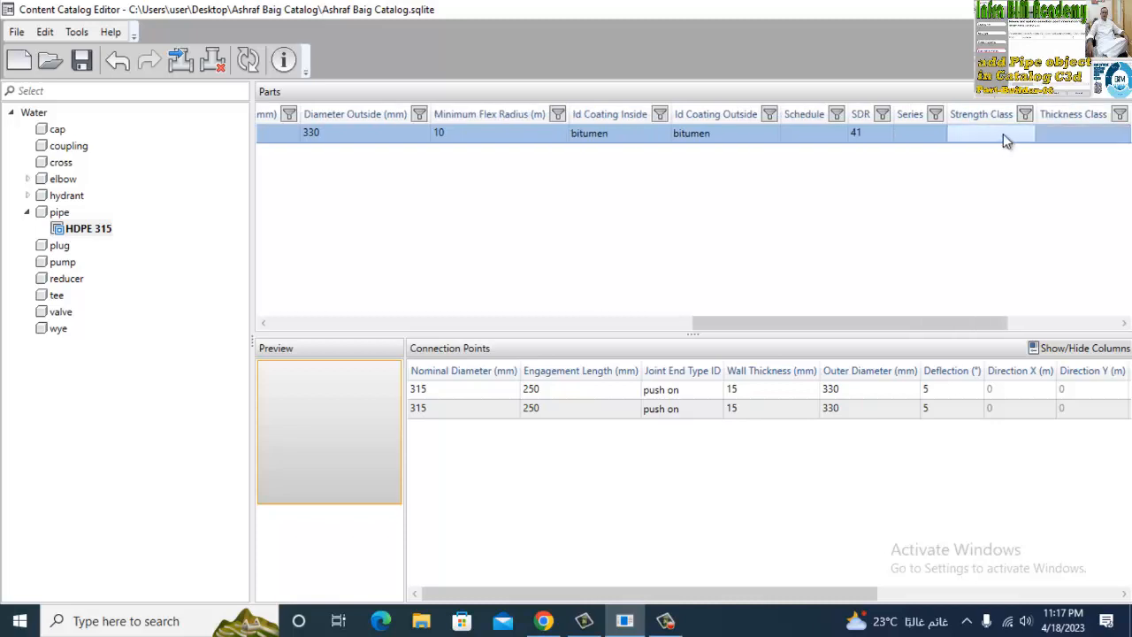
left_click(1004, 133)
type("2516")
left_click(1061, 133)
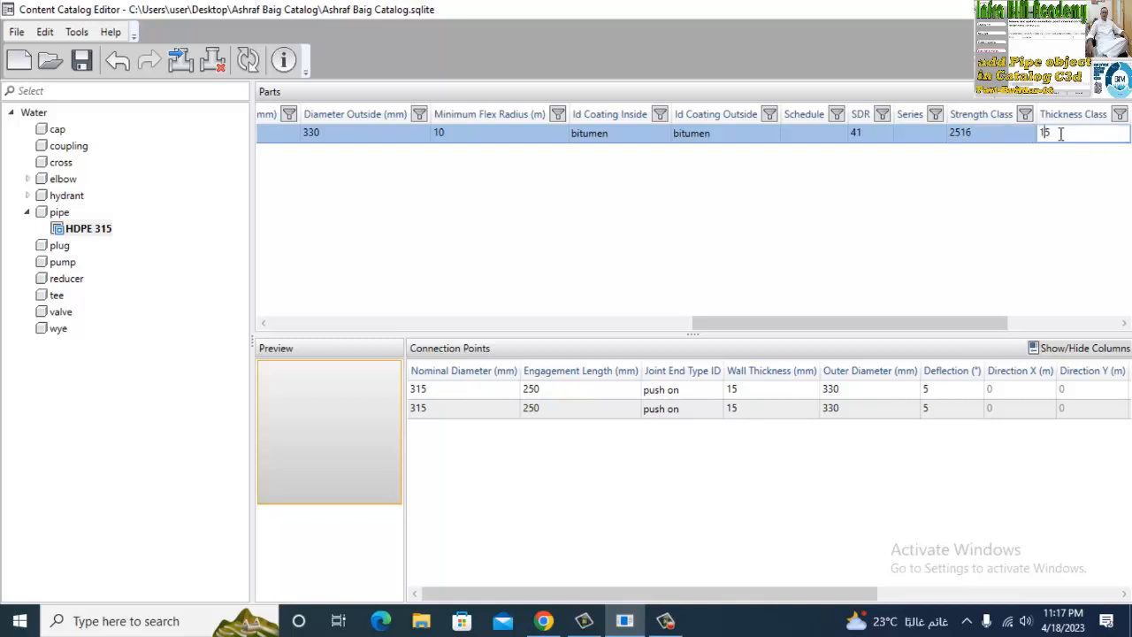
key("Tab")
key("Tab")
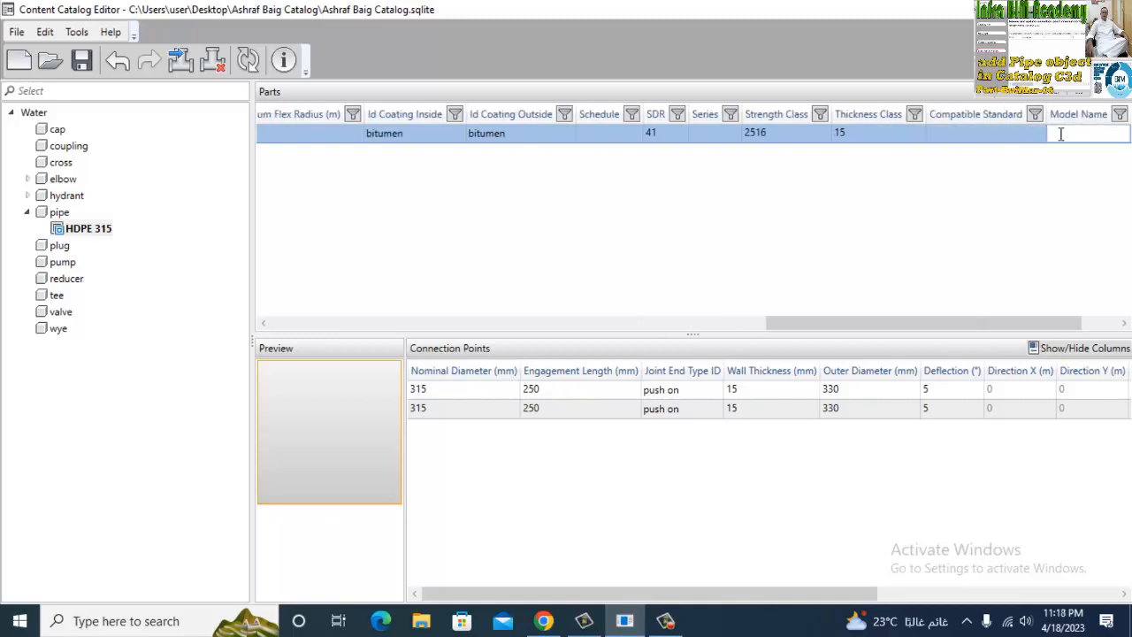
Copy the part's description "HDPE Pipe 315 dia" into its Model Name property.
left_click_drag(966, 324, 328, 329)
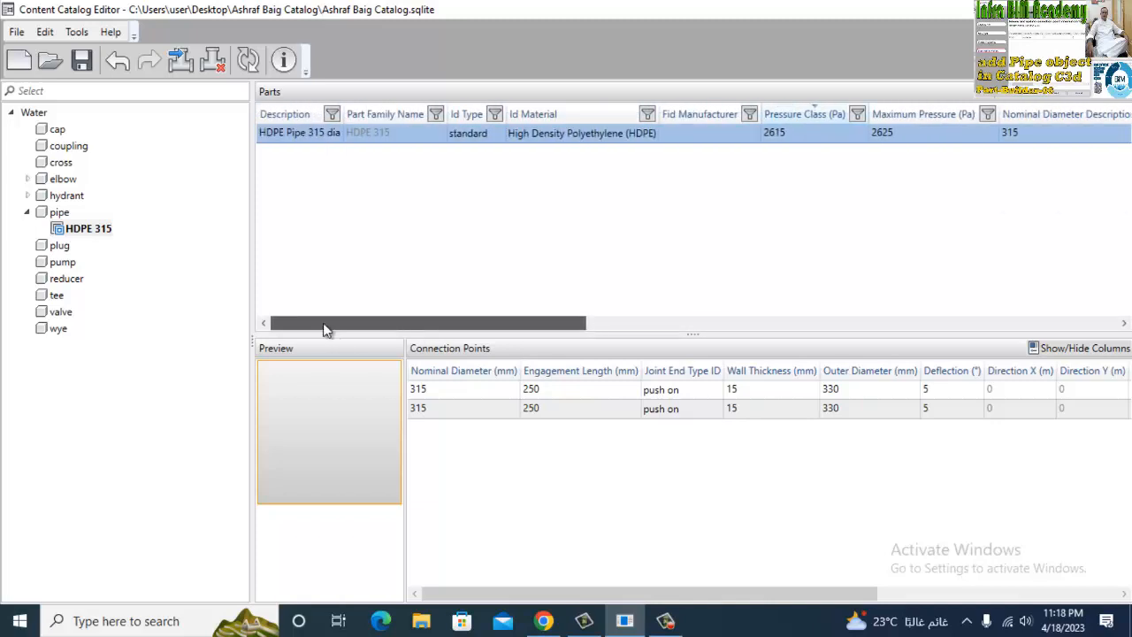
left_click(323, 136)
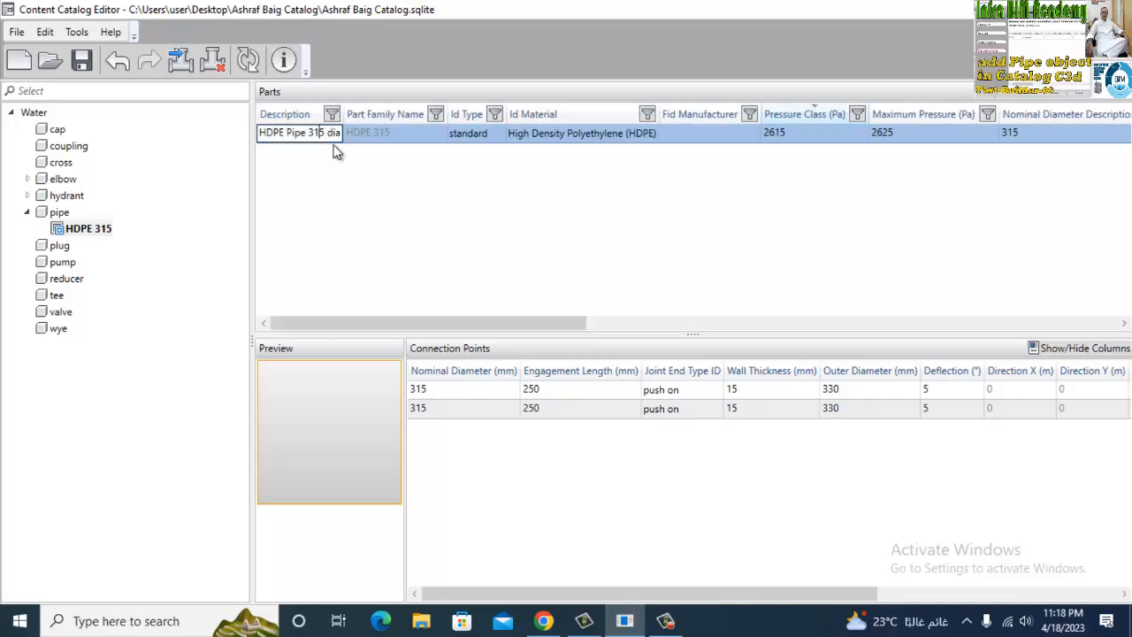
key("ctrl+a")
key("ctrl+c")
left_click_drag(522, 324, 1043, 341)
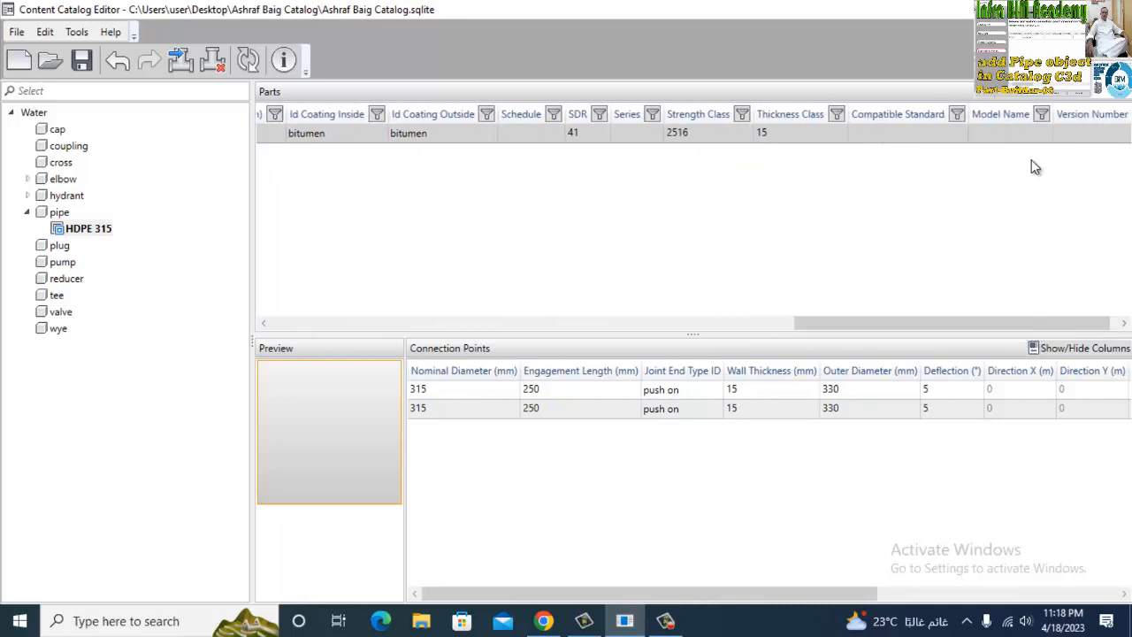
left_click(1013, 135)
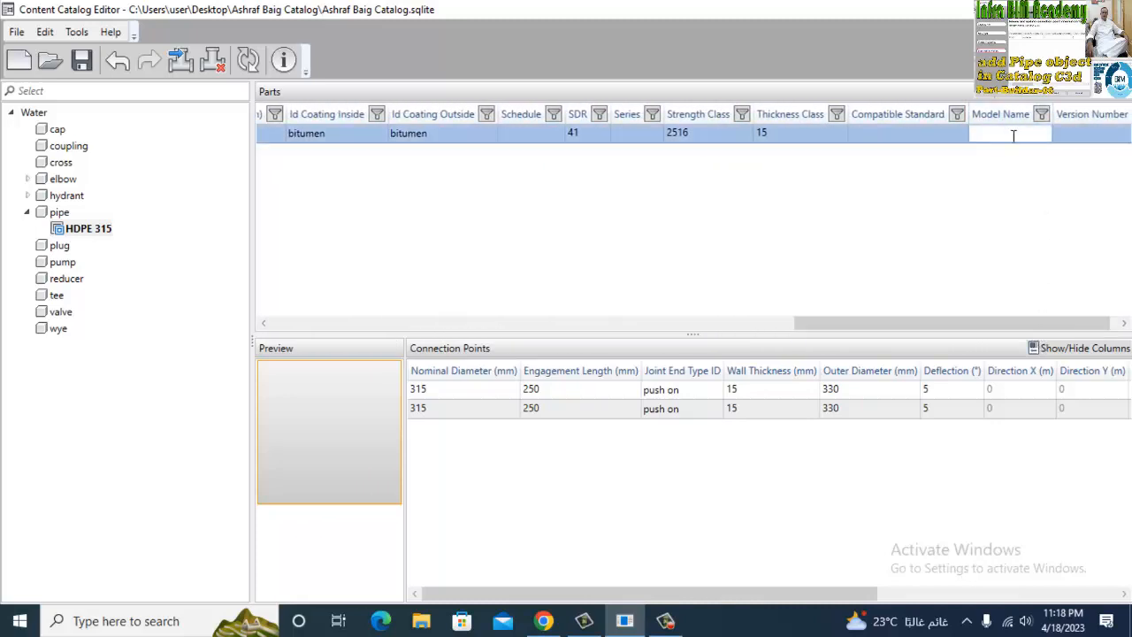
key("ctrl+v")
left_click(916, 270)
left_click(719, 136)
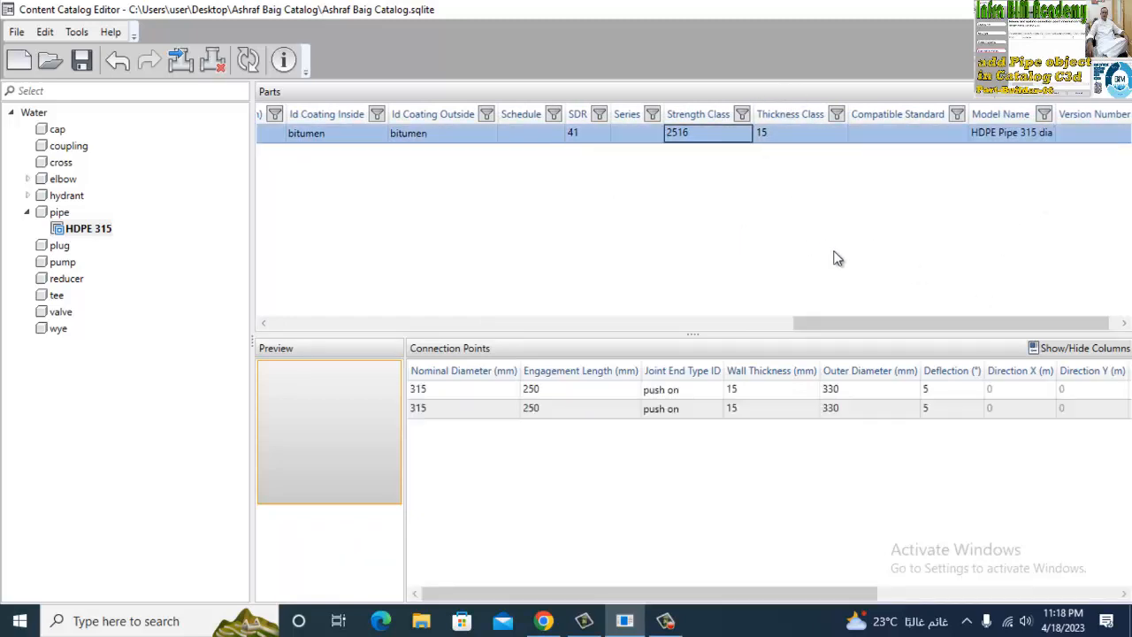
Review the HDPE 315 part's filled-in properties back to its description, along with its connection points.
left_click_drag(962, 322, 557, 322)
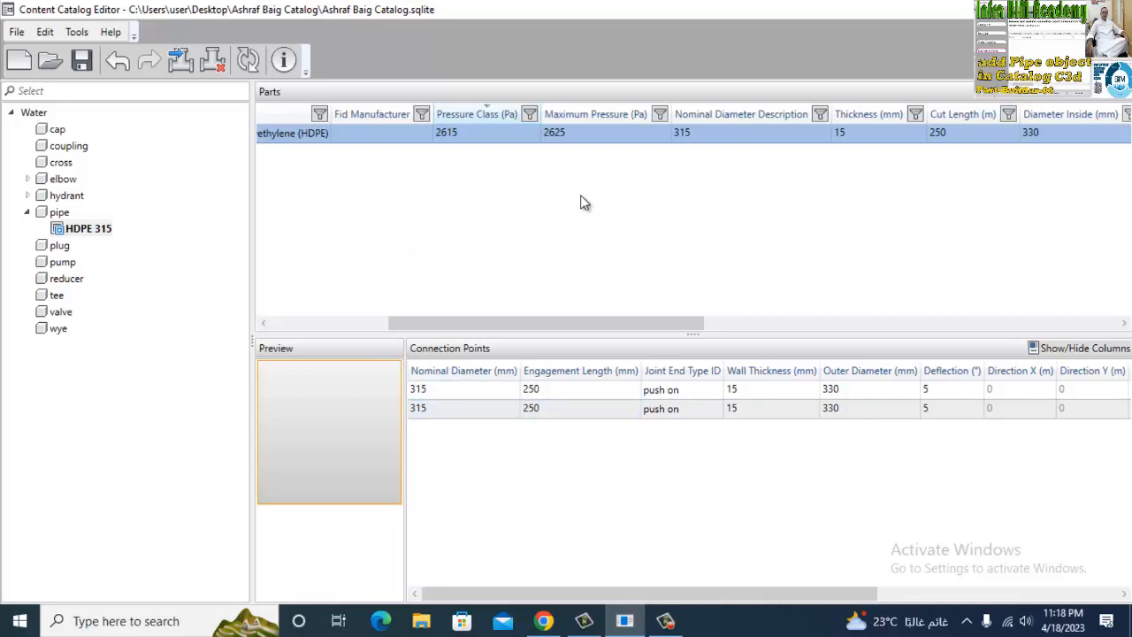
left_click_drag(601, 322, 424, 318)
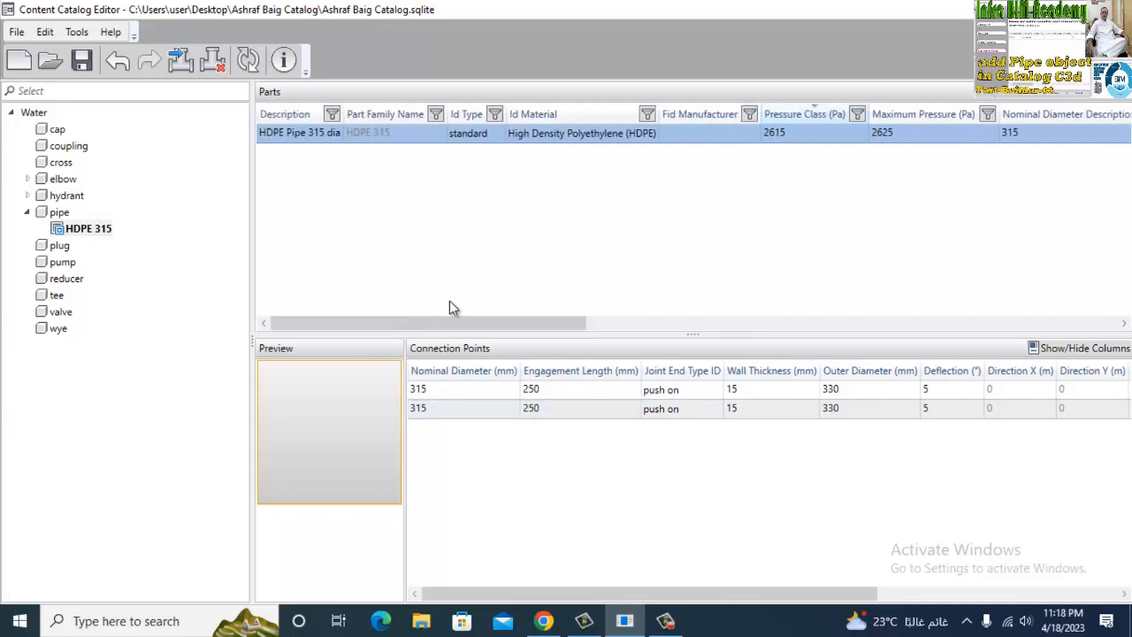
left_click(297, 160)
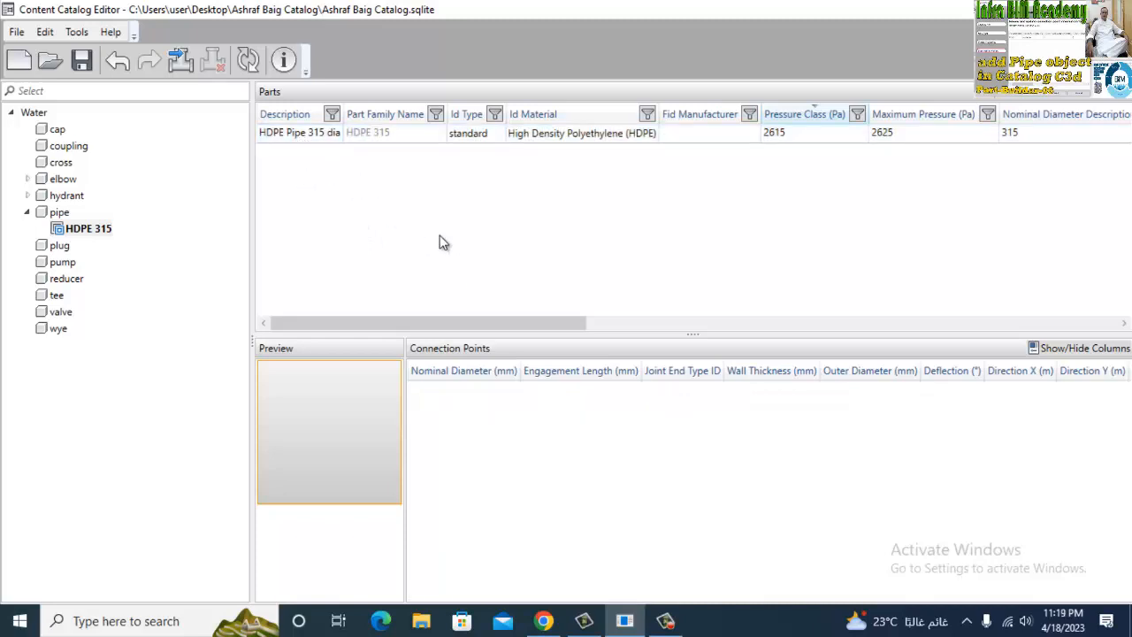
left_click(309, 133)
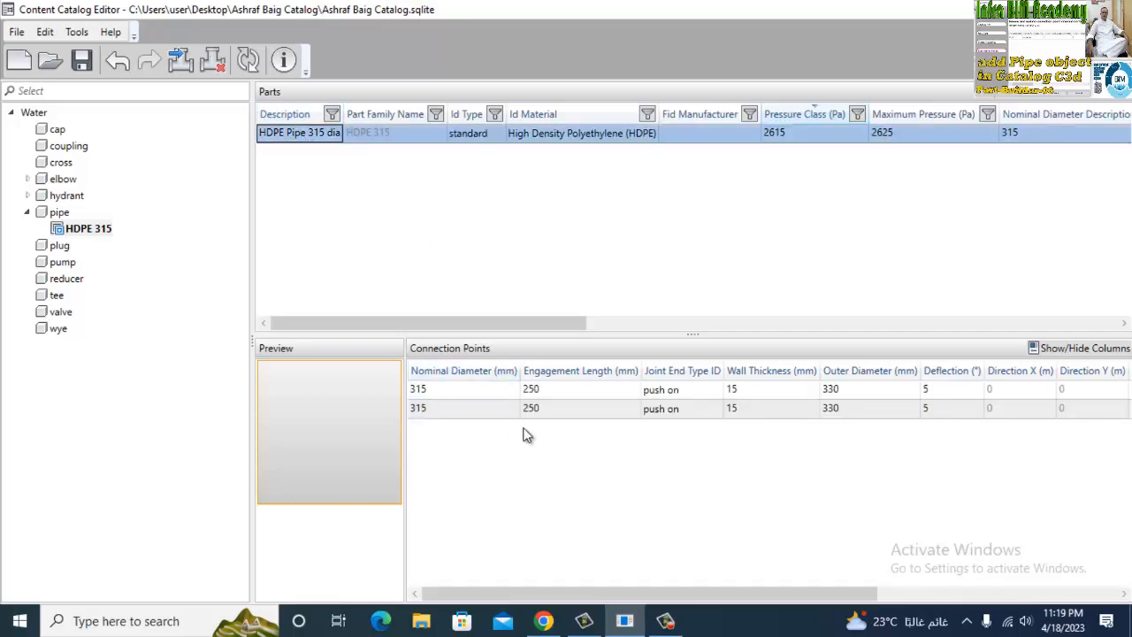